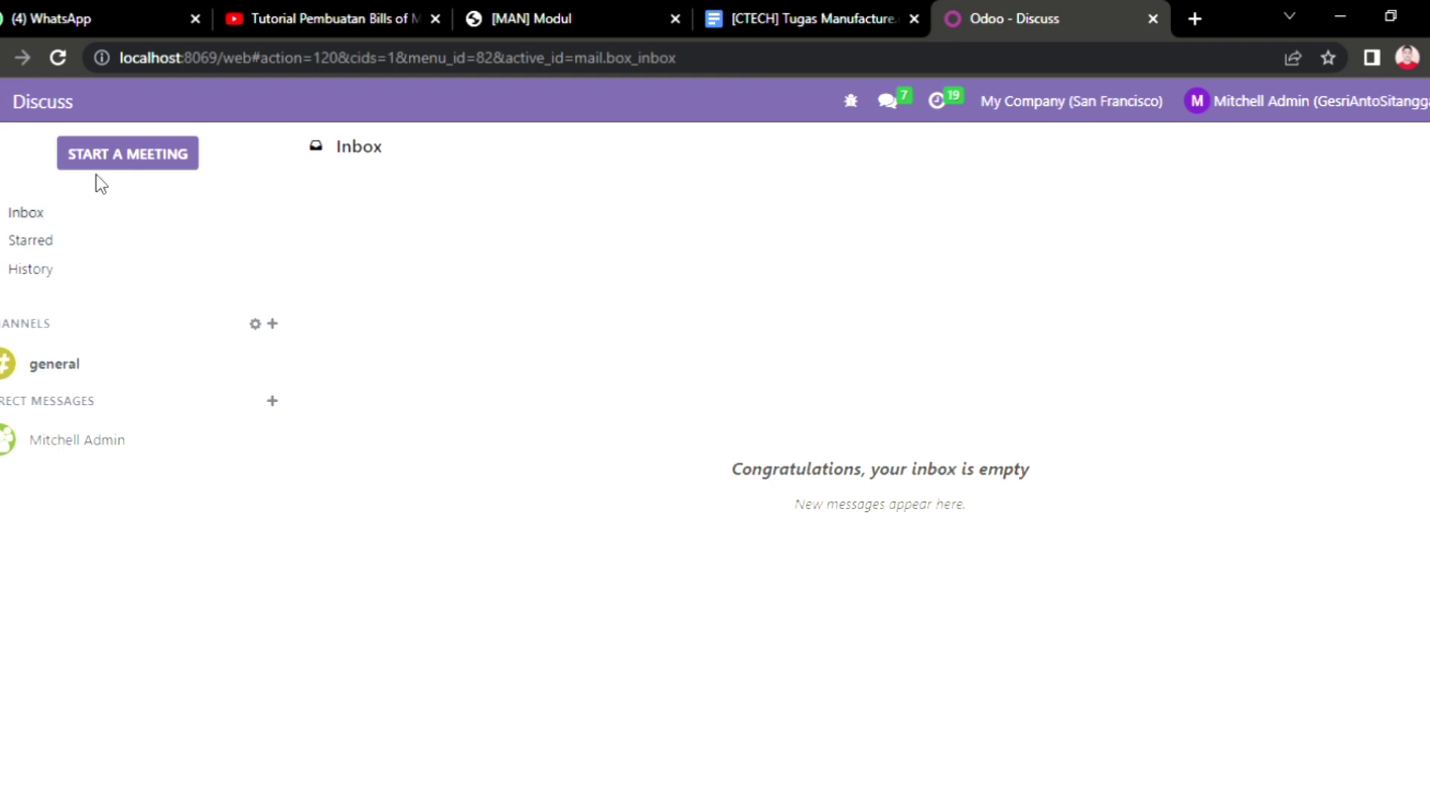
Start a new bill of materials in the Manufacturing application.
{"action": "left_click", "coordinate": [7, 107]}
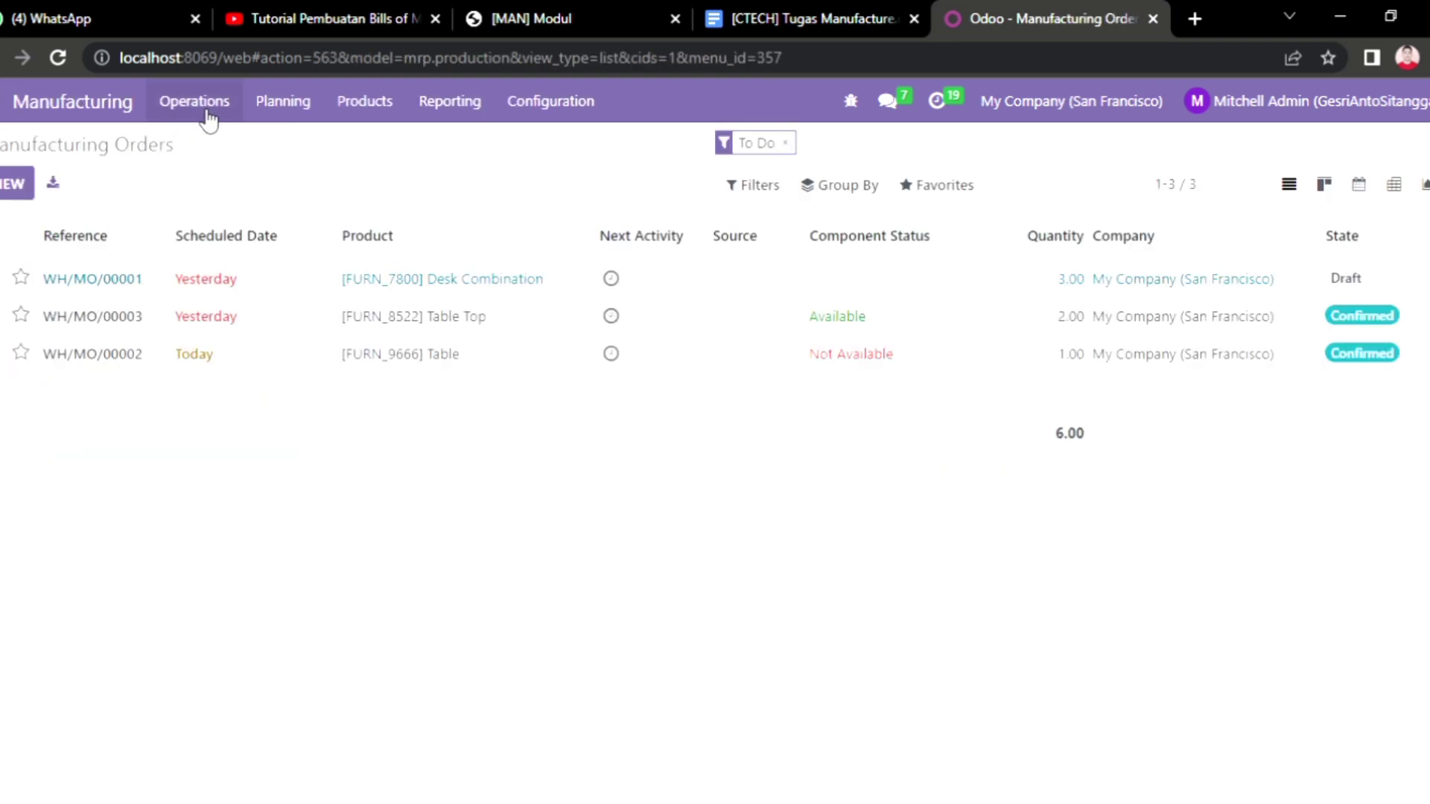
{"action": "left_click", "coordinate": [350, 113]}
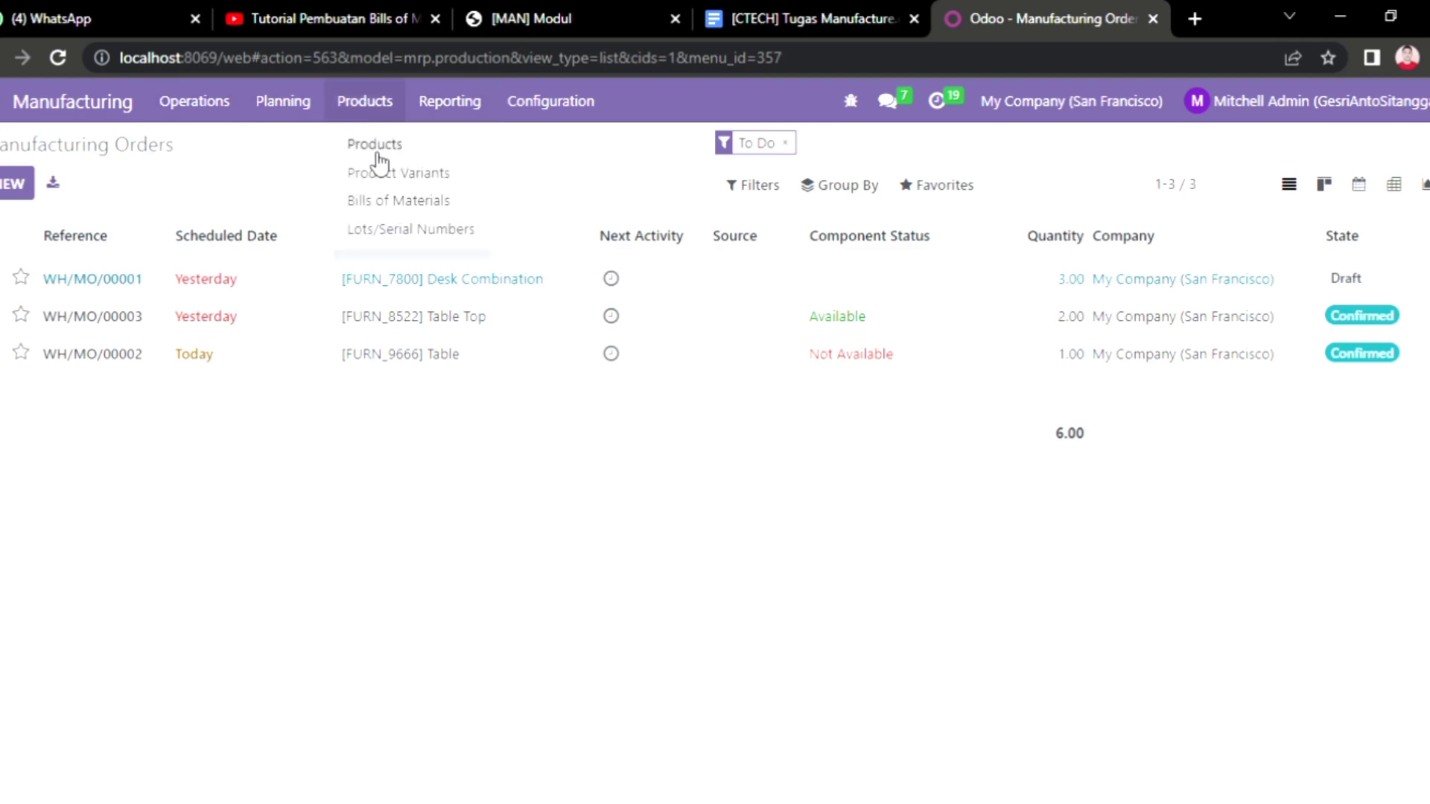
{"action": "left_click", "coordinate": [400, 202]}
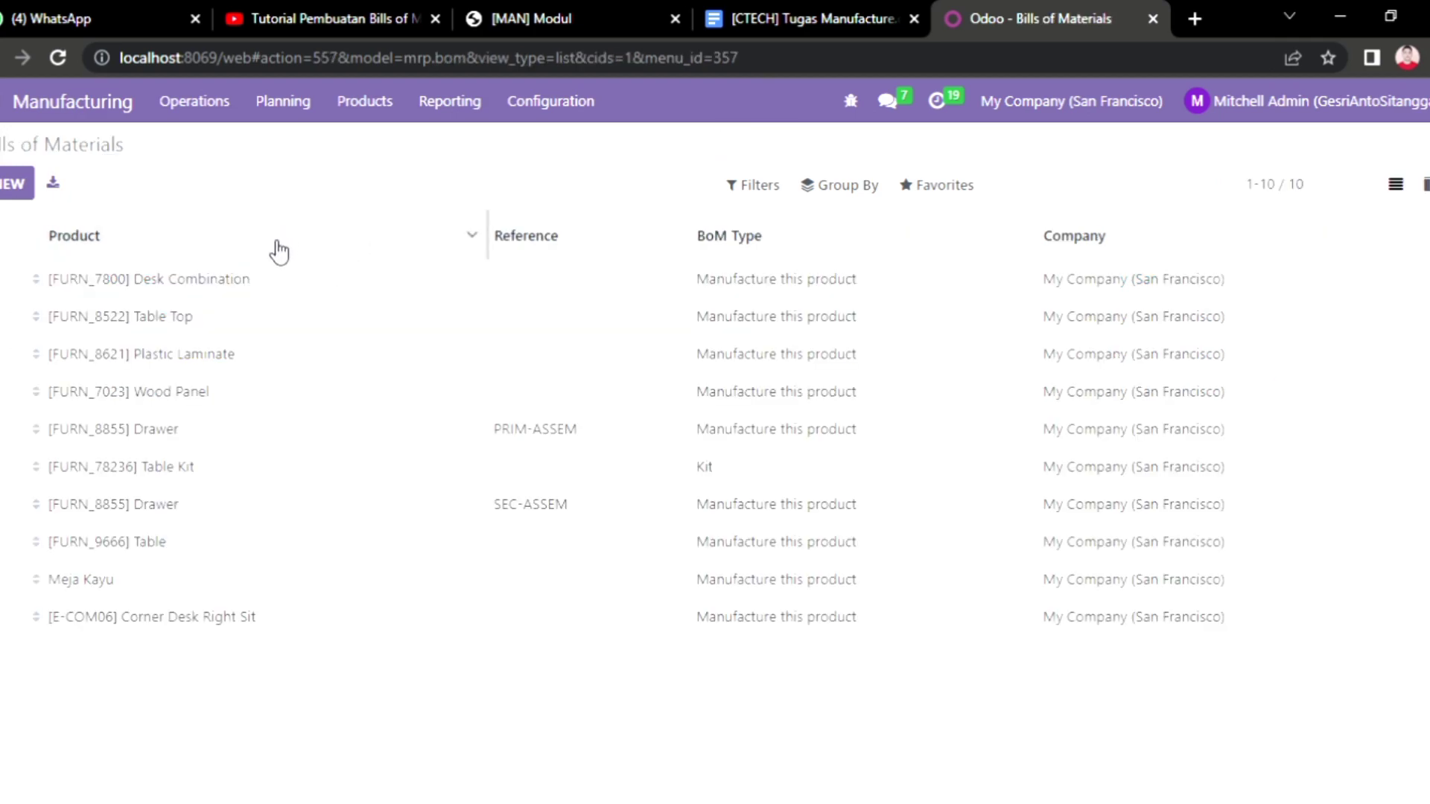
{"action": "left_click", "coordinate": [15, 184]}
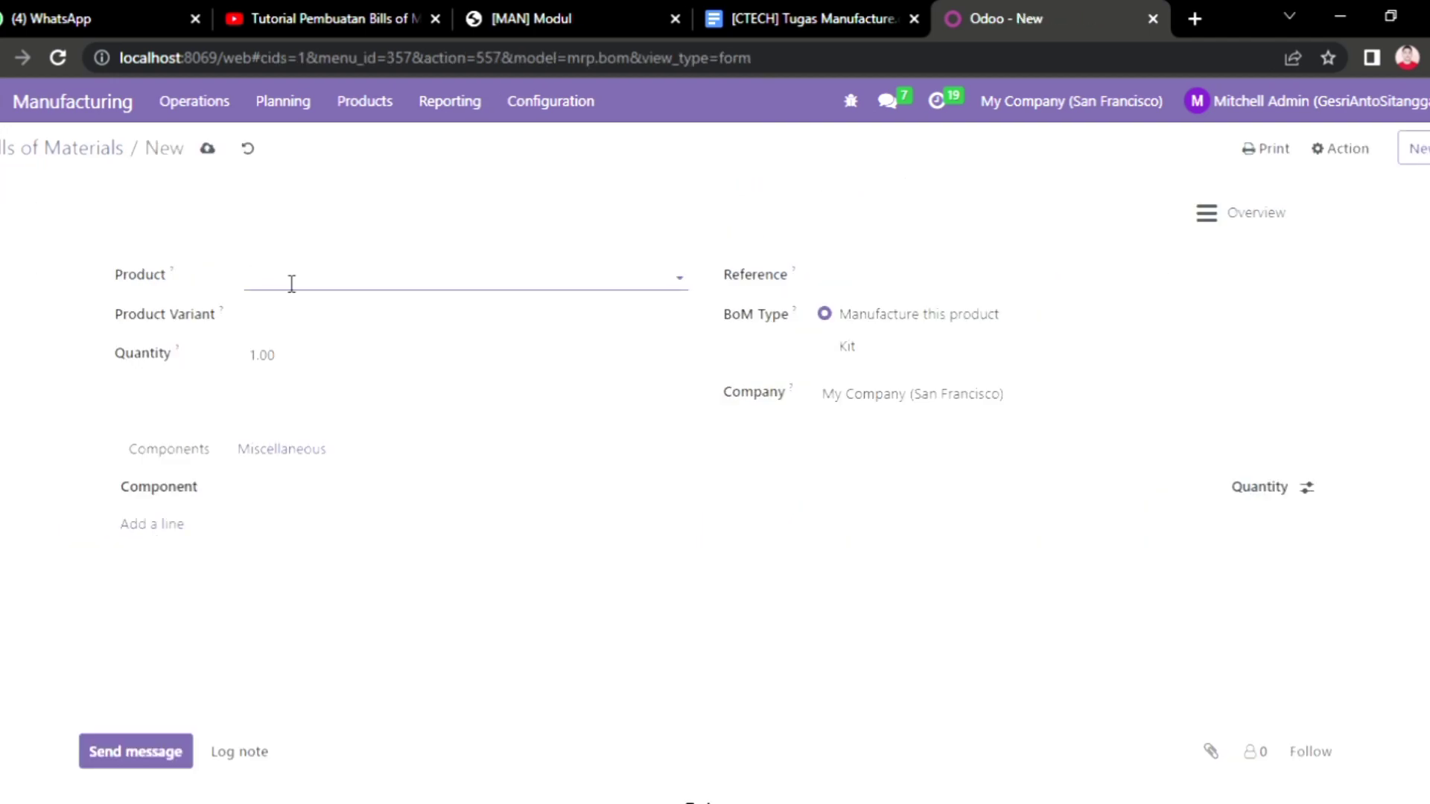
Create Kursi Kayu as a new product and assign it to the bill of materials.
{"action": "type", "text": "Kur"}
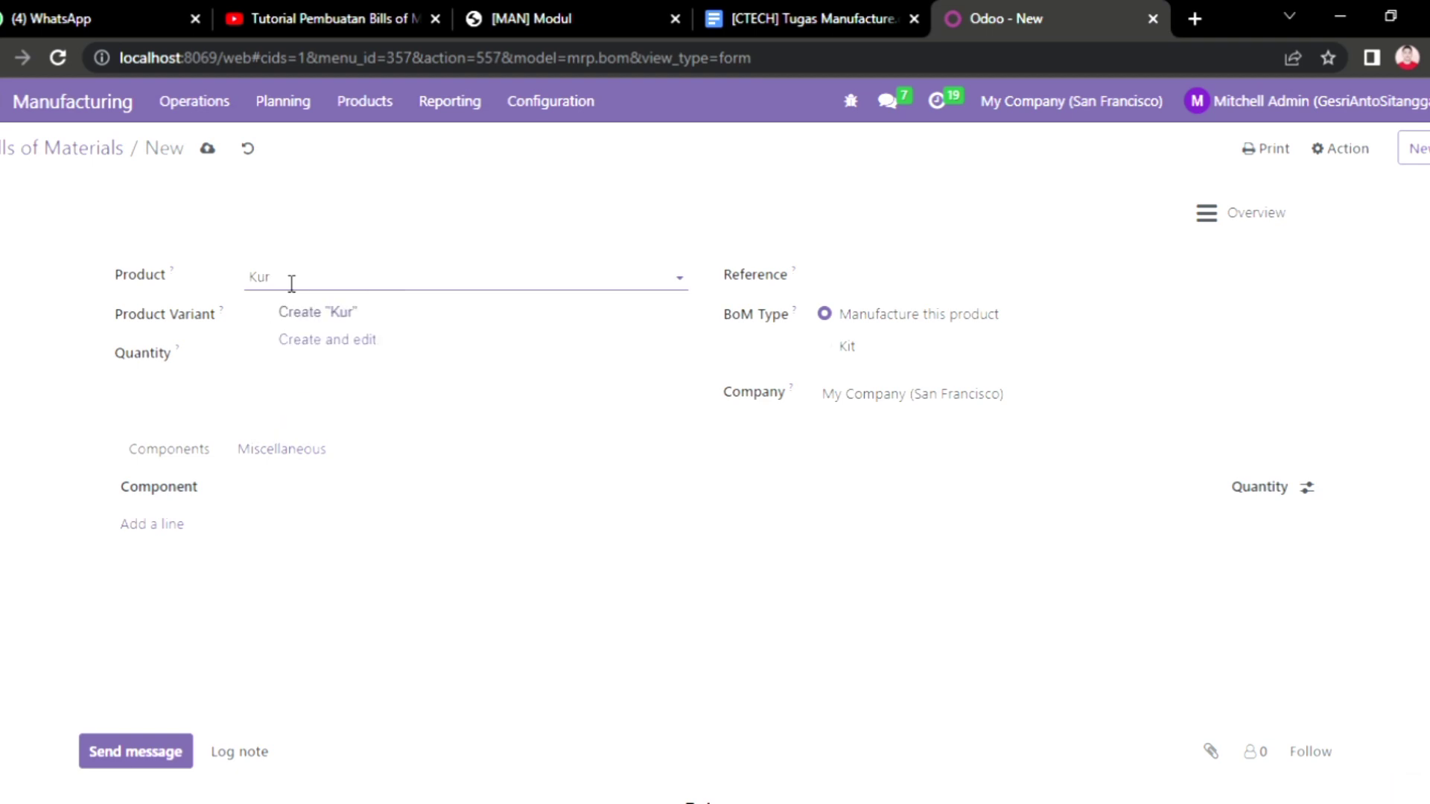
{"action": "type", "text": "si Kayu"}
{"action": "key", "text": "Return"}
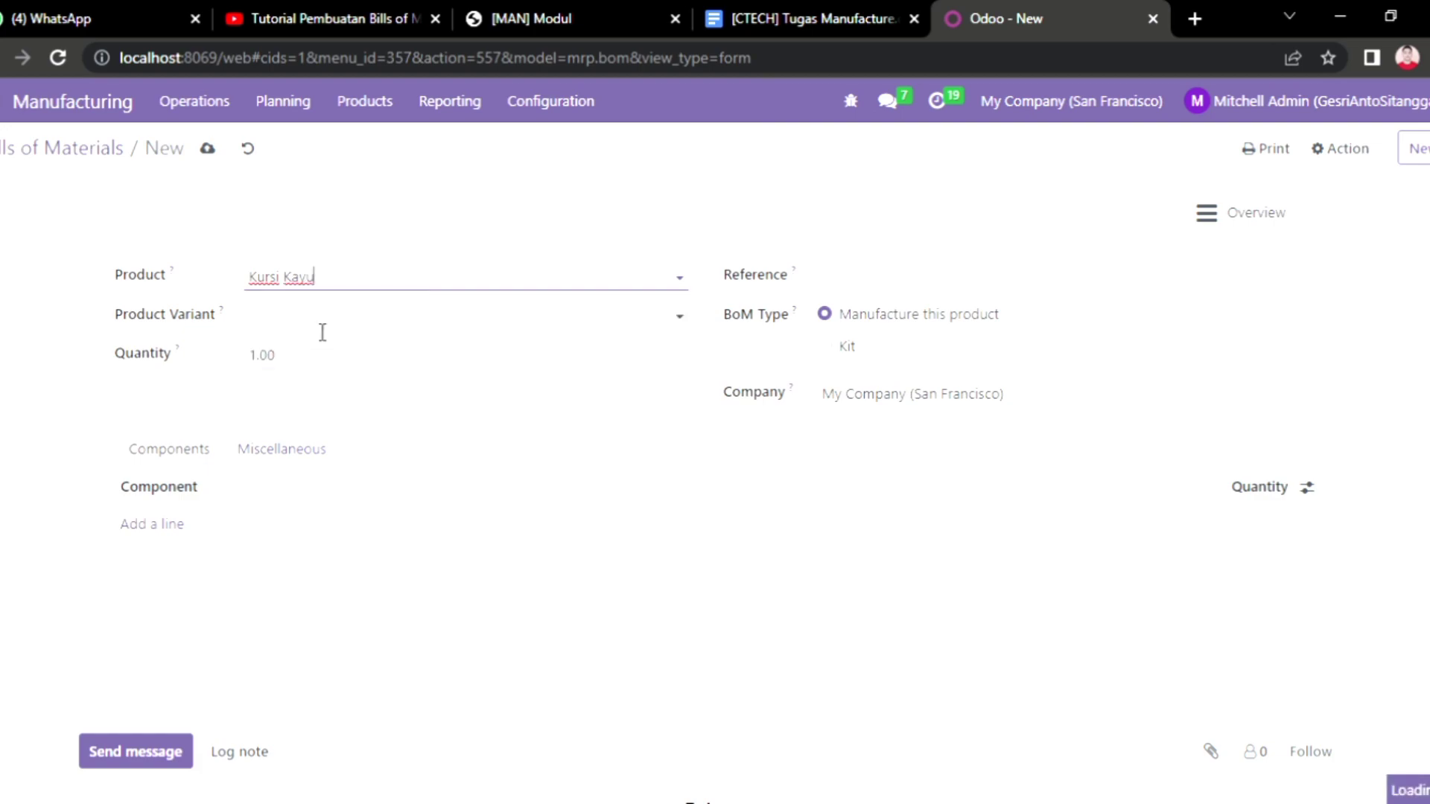
{"action": "left_click", "coordinate": [324, 331]}
Set the bill of materials' quantity to 5 and its company to My Company (San Francisco).
{"action": "left_click", "coordinate": [409, 365]}
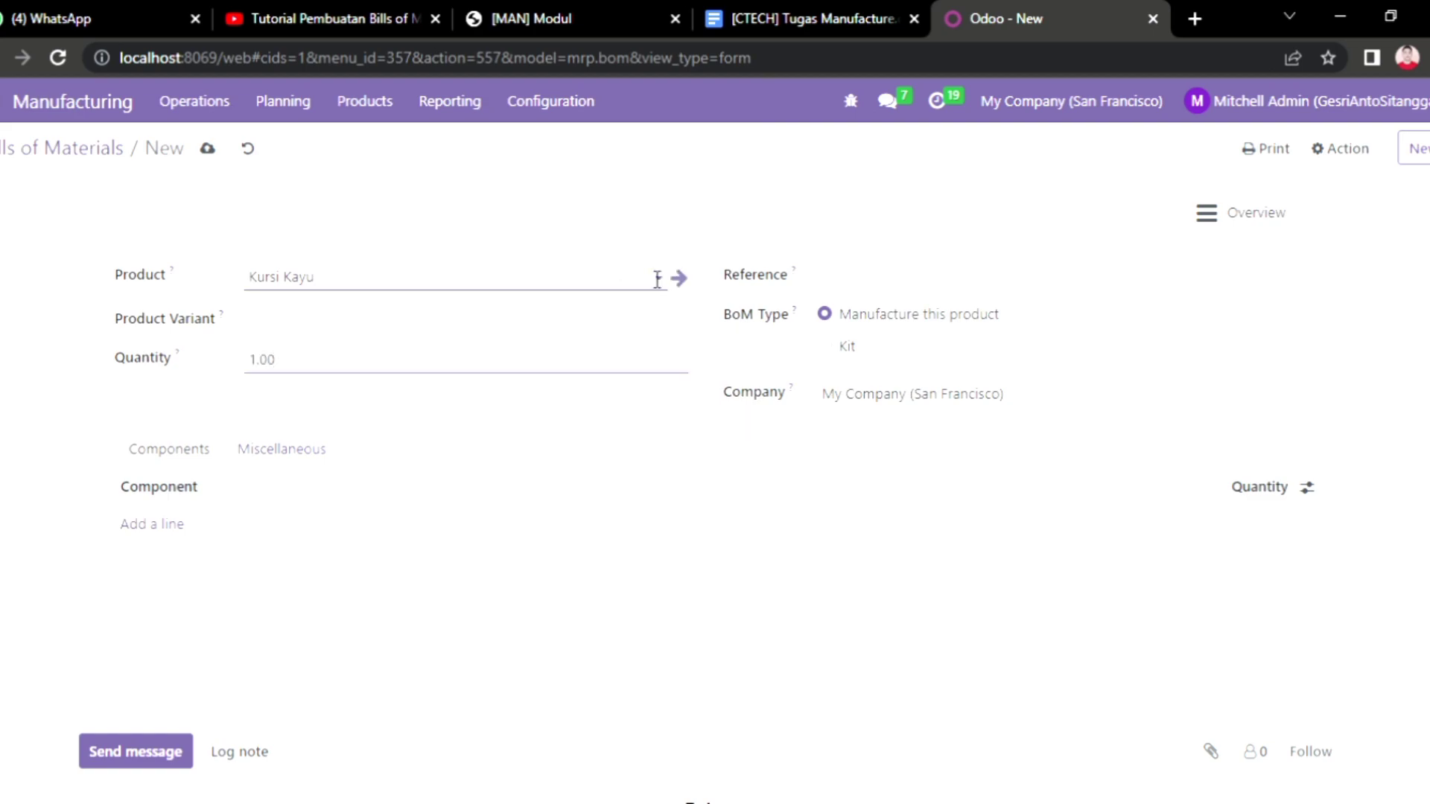
{"action": "key", "text": "BackSpace"}
{"action": "key", "text": "BackSpace"}
{"action": "key", "text": "BackSpace"}
{"action": "key", "text": "BackSpace"}
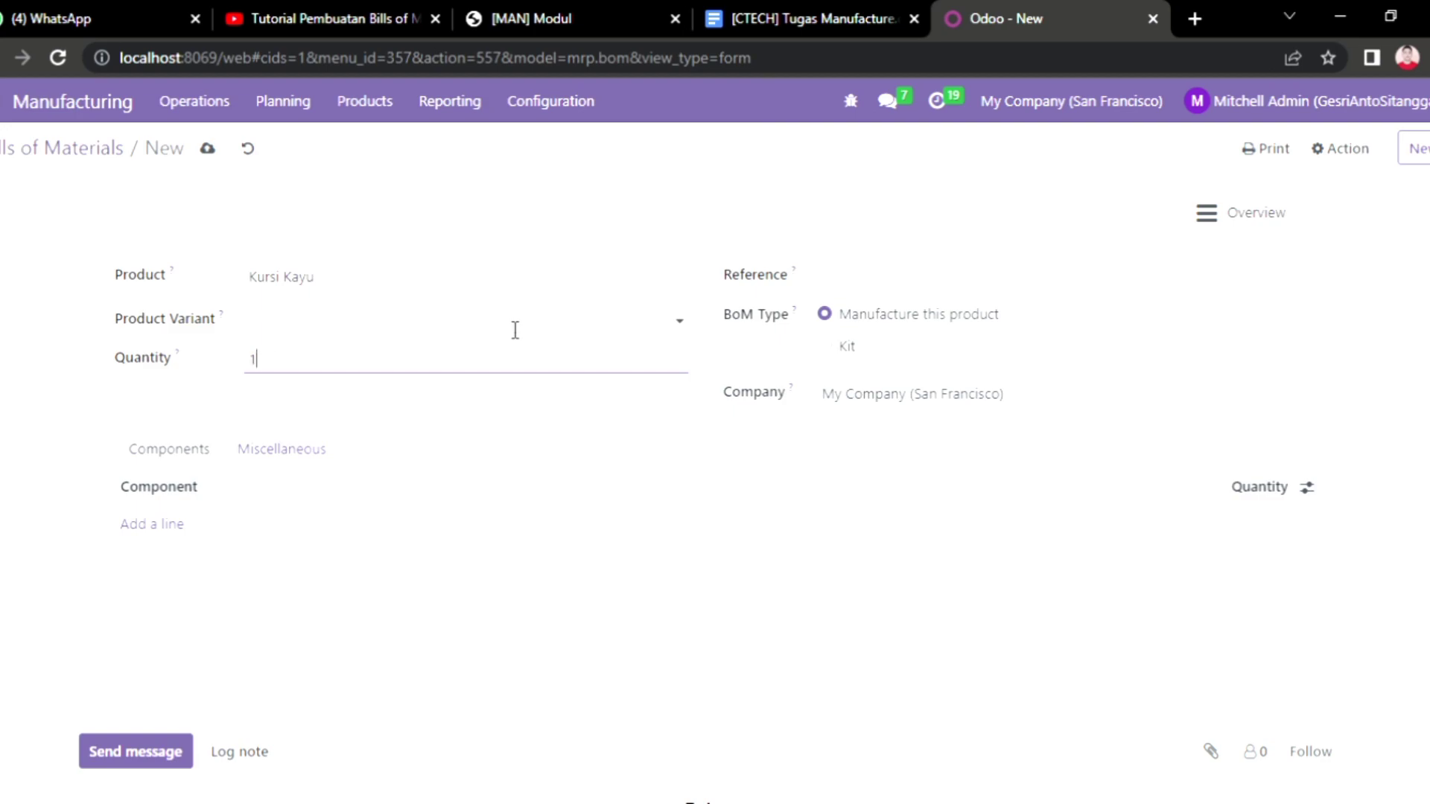
{"action": "type", "text": "5"}
{"action": "left_click", "coordinate": [555, 394]}
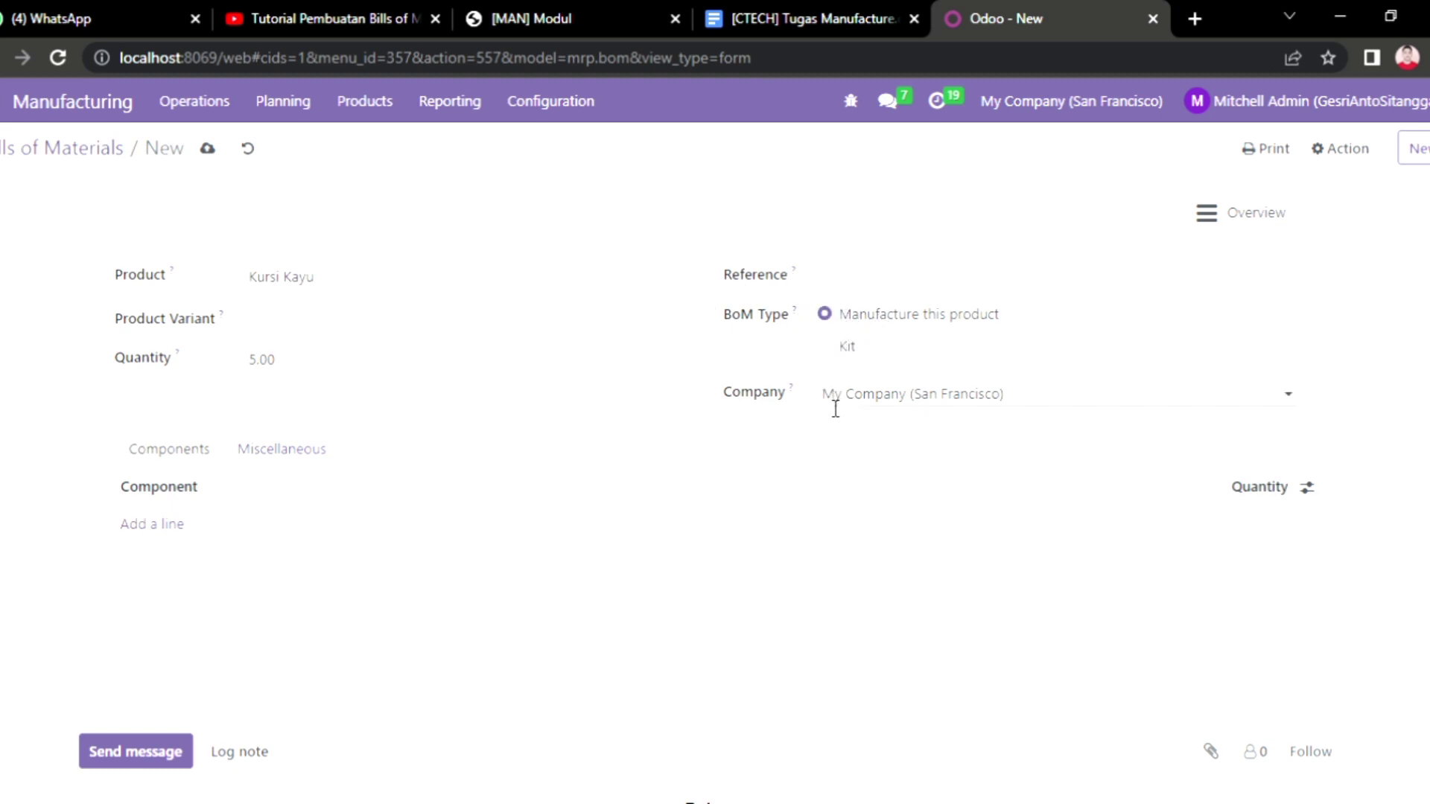
{"action": "left_click", "coordinate": [906, 400]}
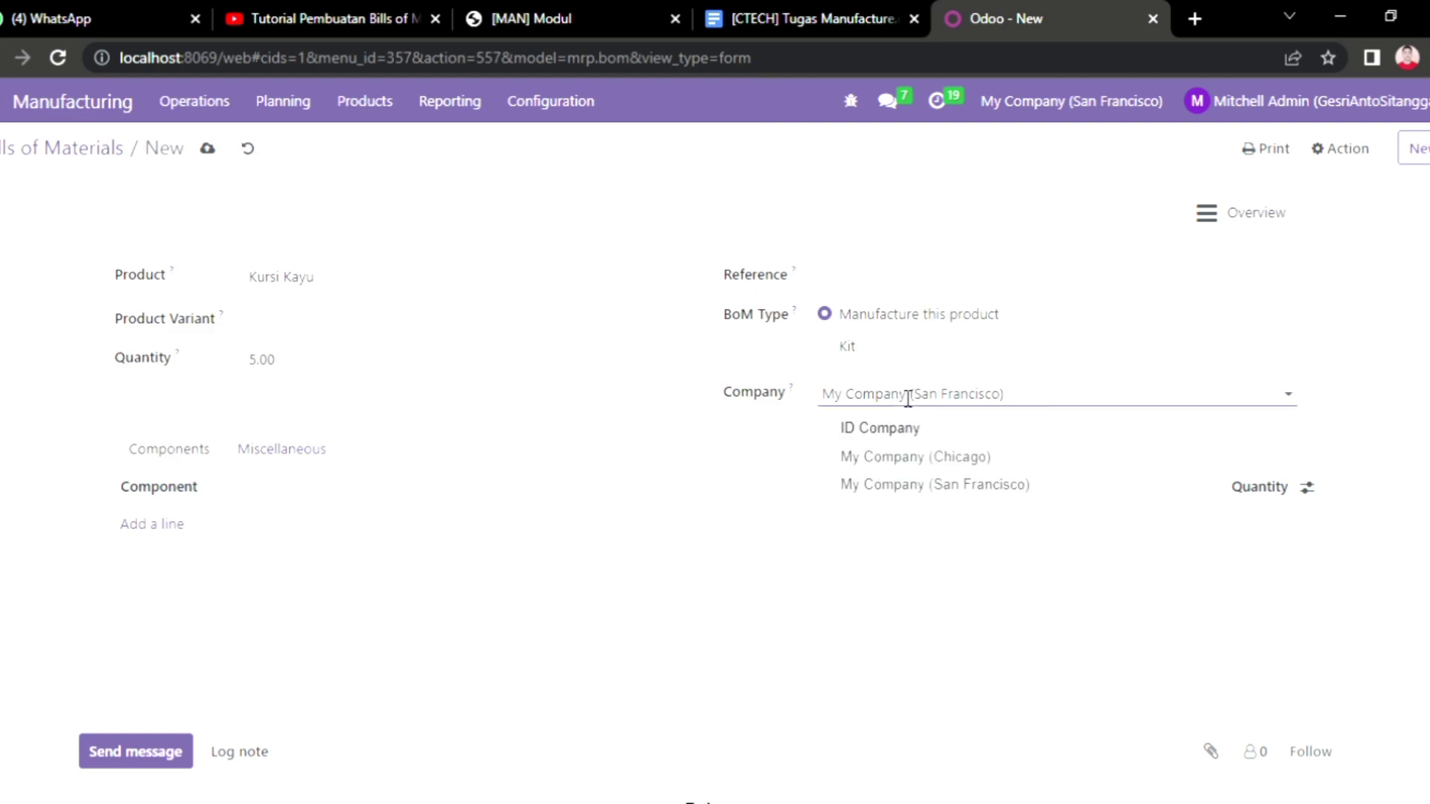
{"action": "left_click", "coordinate": [925, 492]}
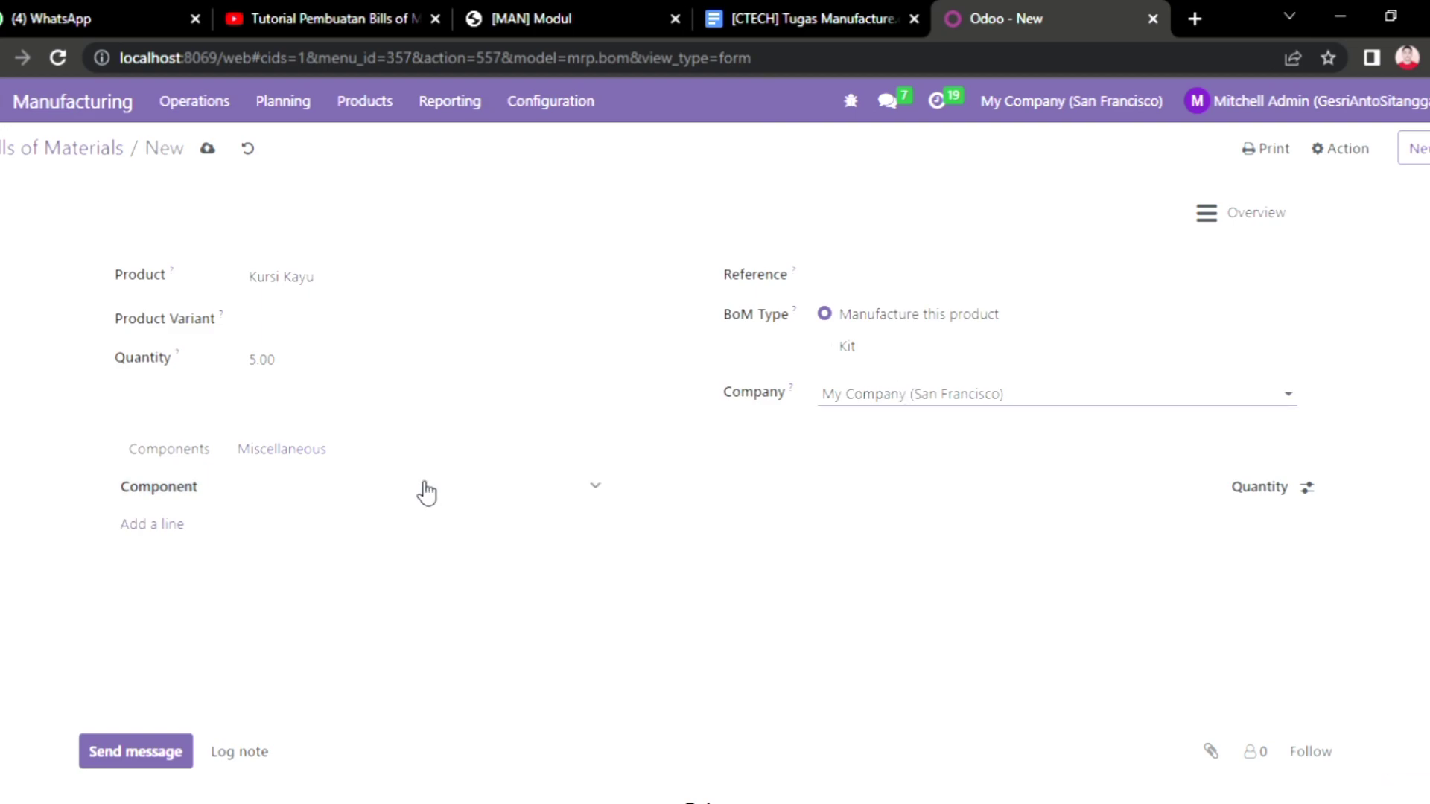
Add the component Papan Kayu with a quantity of 7.
{"action": "left_click", "coordinate": [172, 525]}
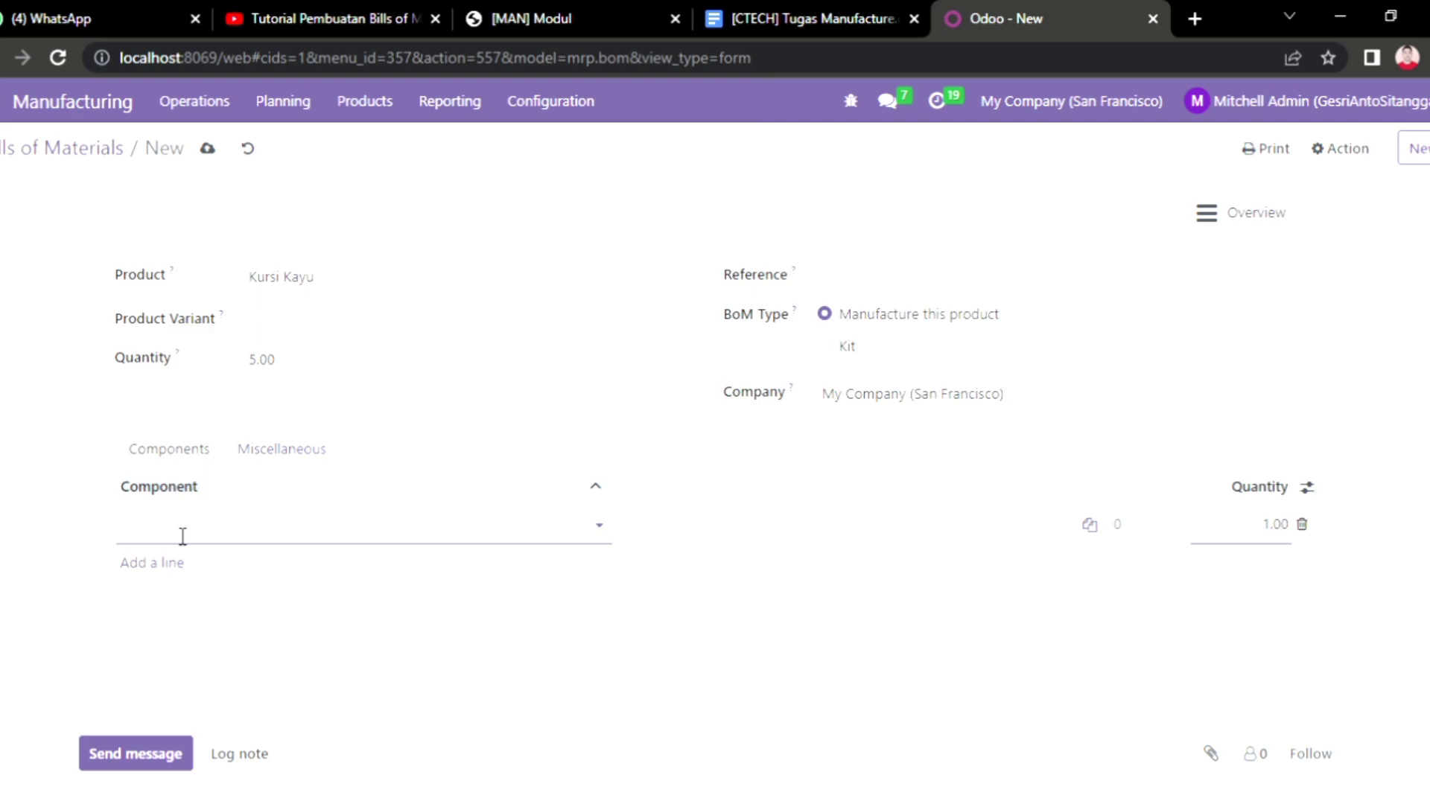
{"action": "type", "text": "Papan Kayu"}
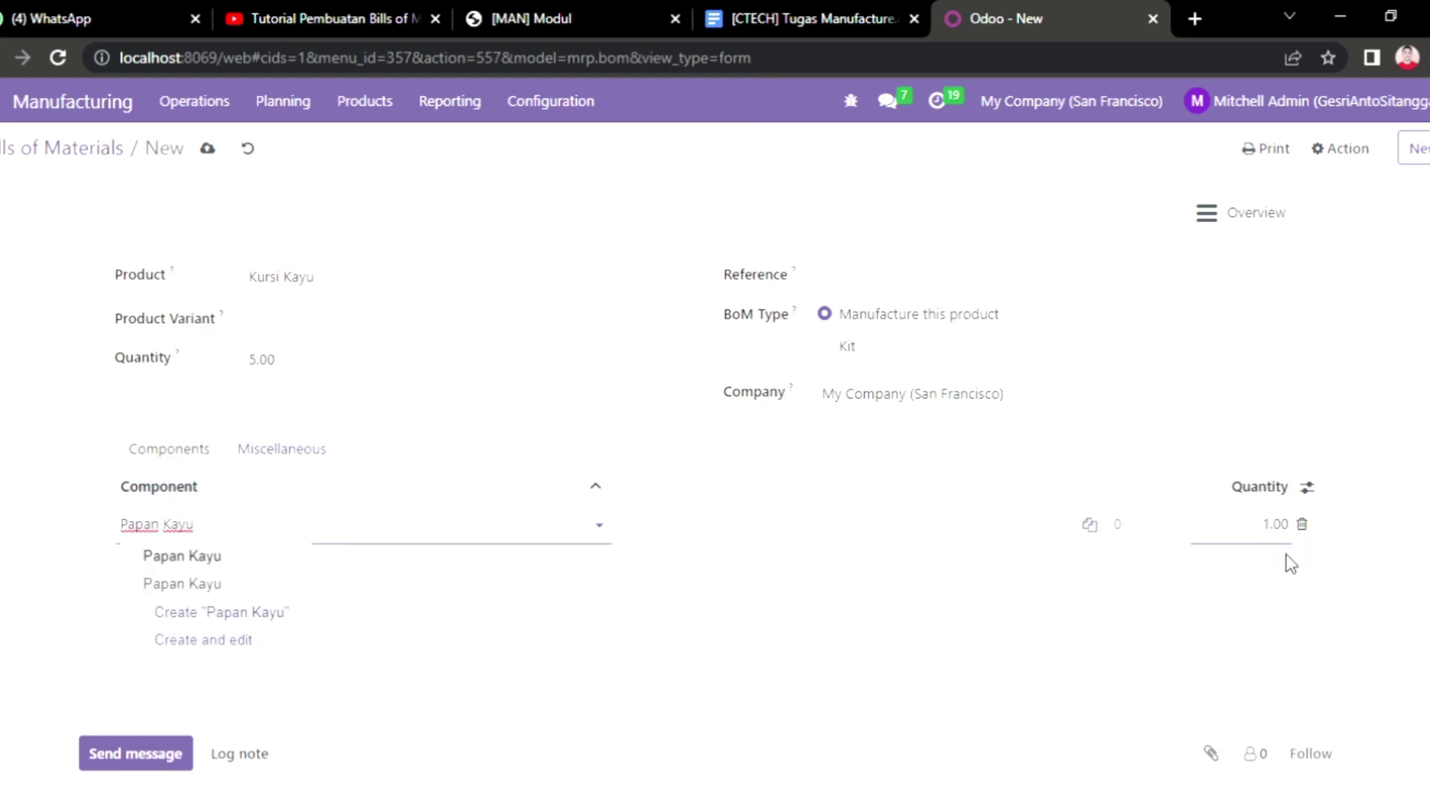
{"action": "left_click", "coordinate": [1282, 531]}
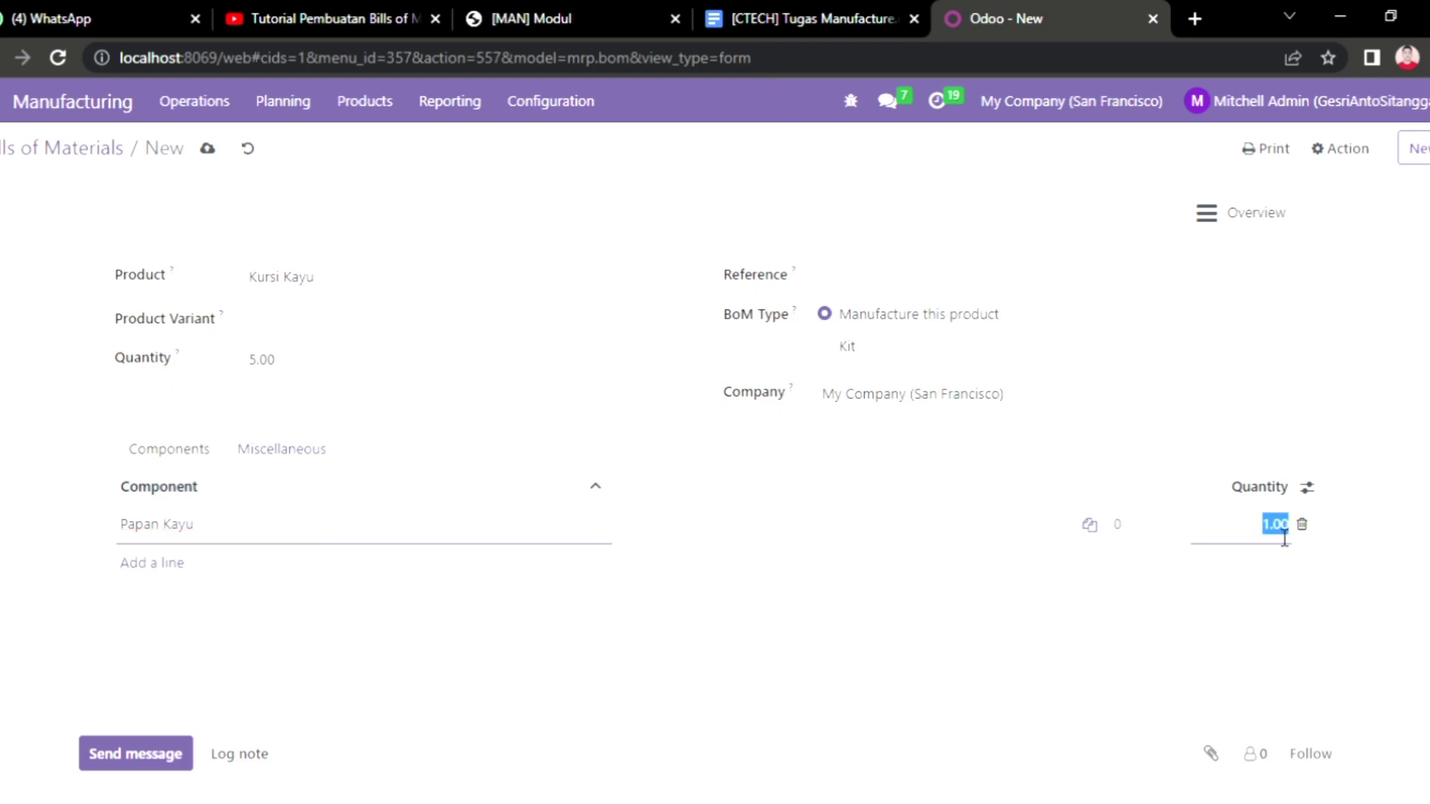
{"action": "type", "text": "7.00"}
{"action": "left_click", "coordinate": [602, 641]}
Add the component Paku with a quantity of 12.
{"action": "left_click", "coordinate": [335, 564]}
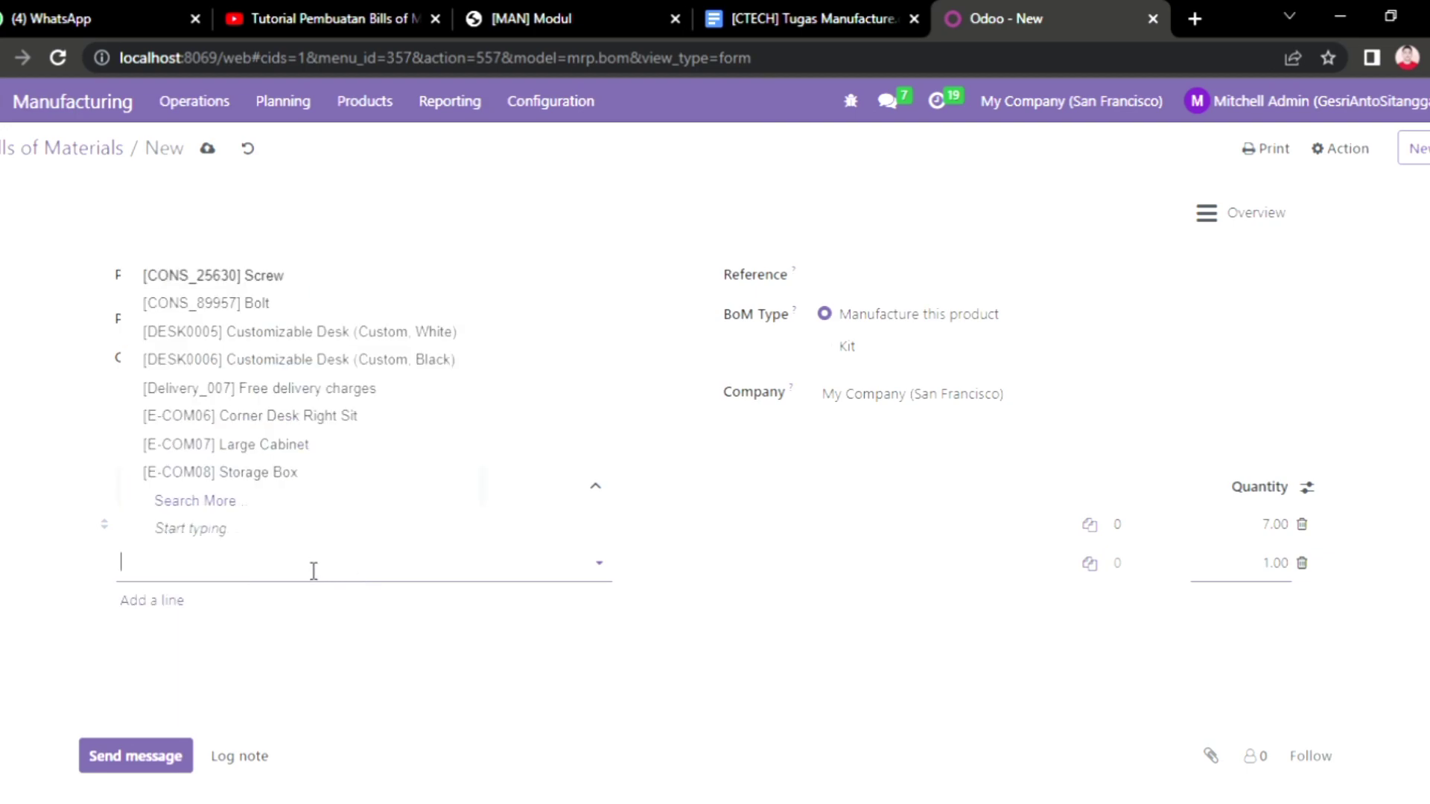
{"action": "type", "text": "Paku"}
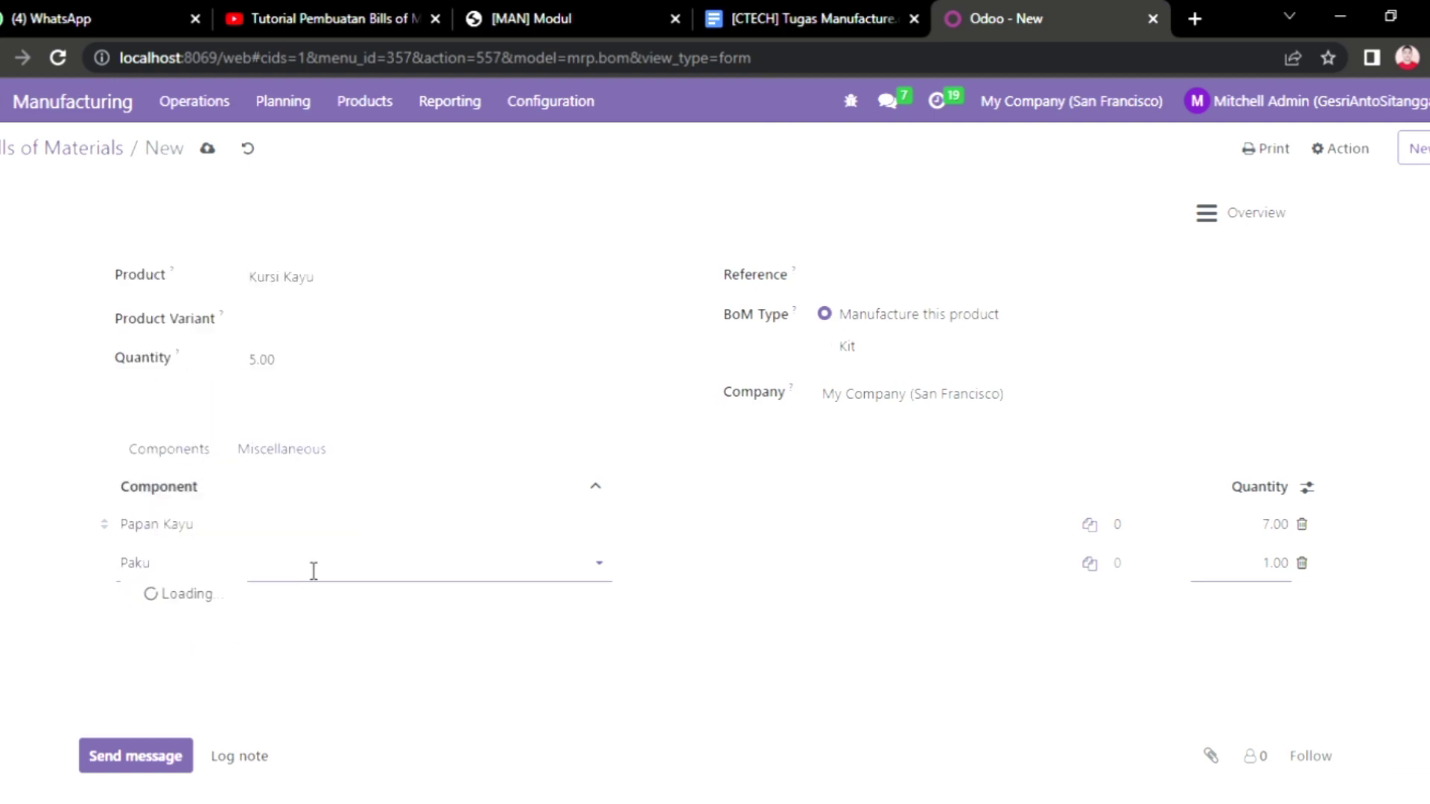
{"action": "left_click", "coordinate": [1281, 574]}
{"action": "type", "text": "12"}
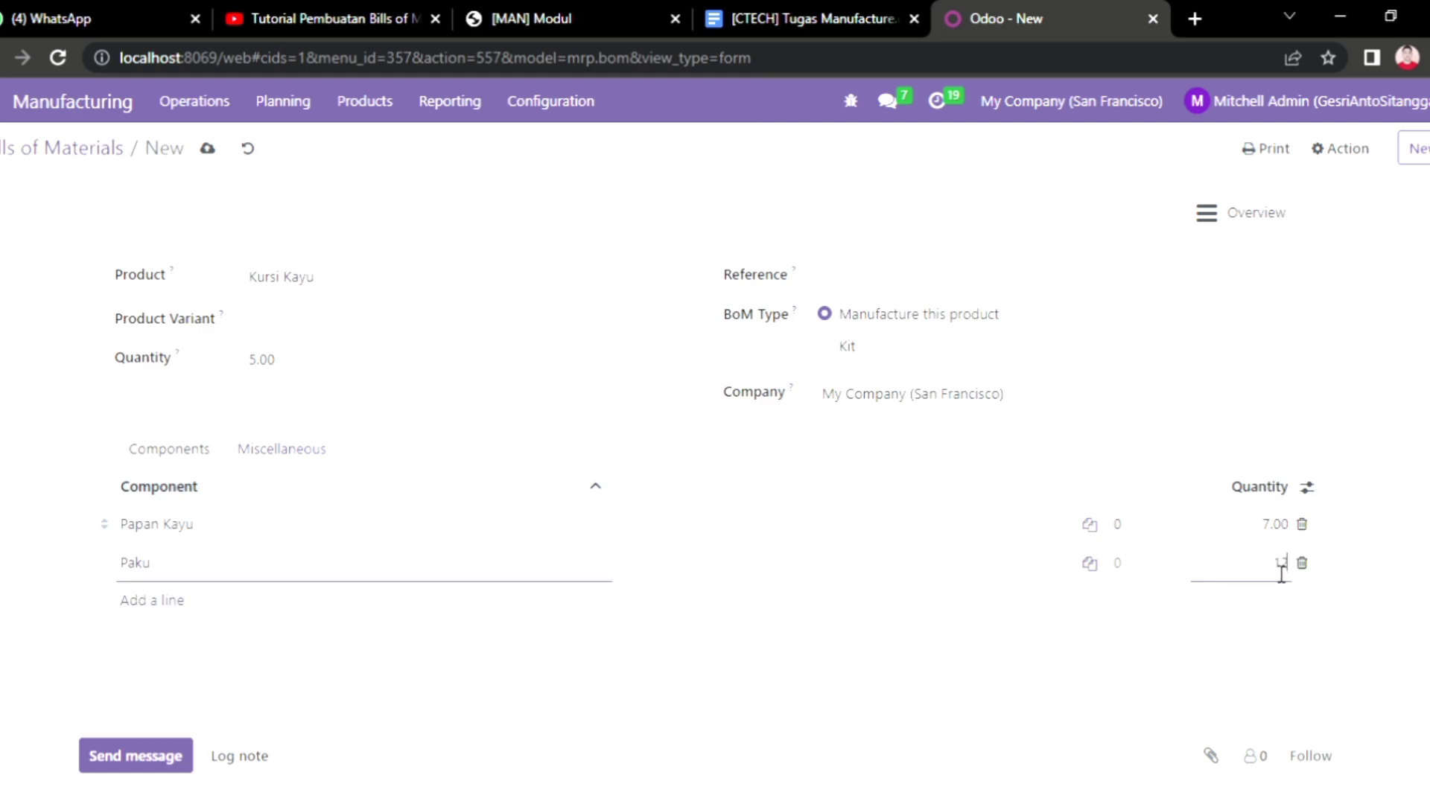
{"action": "key", "text": "Return"}
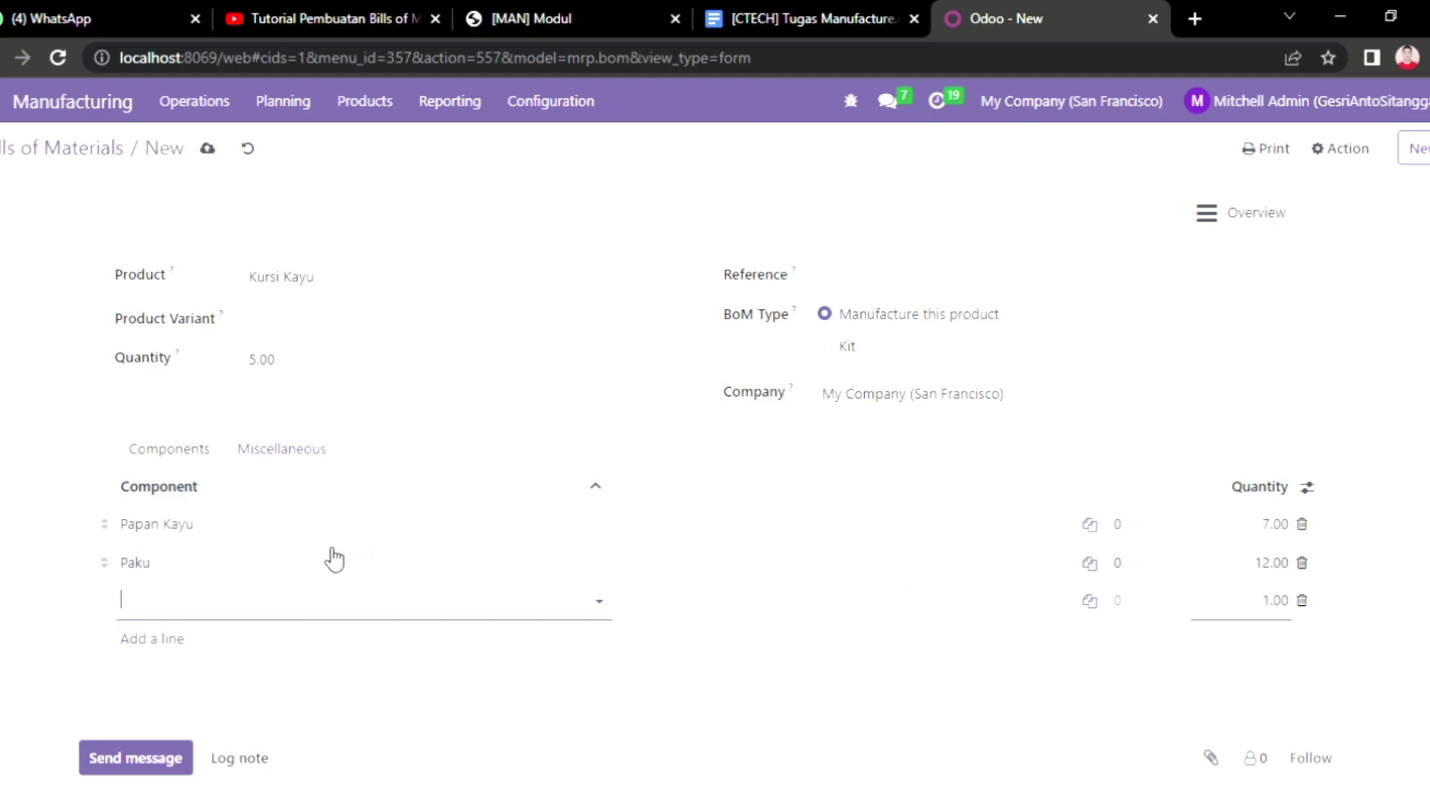
Add the components Cat and Martil, each with a quantity of 1.
{"action": "type", "text": "Cat"}
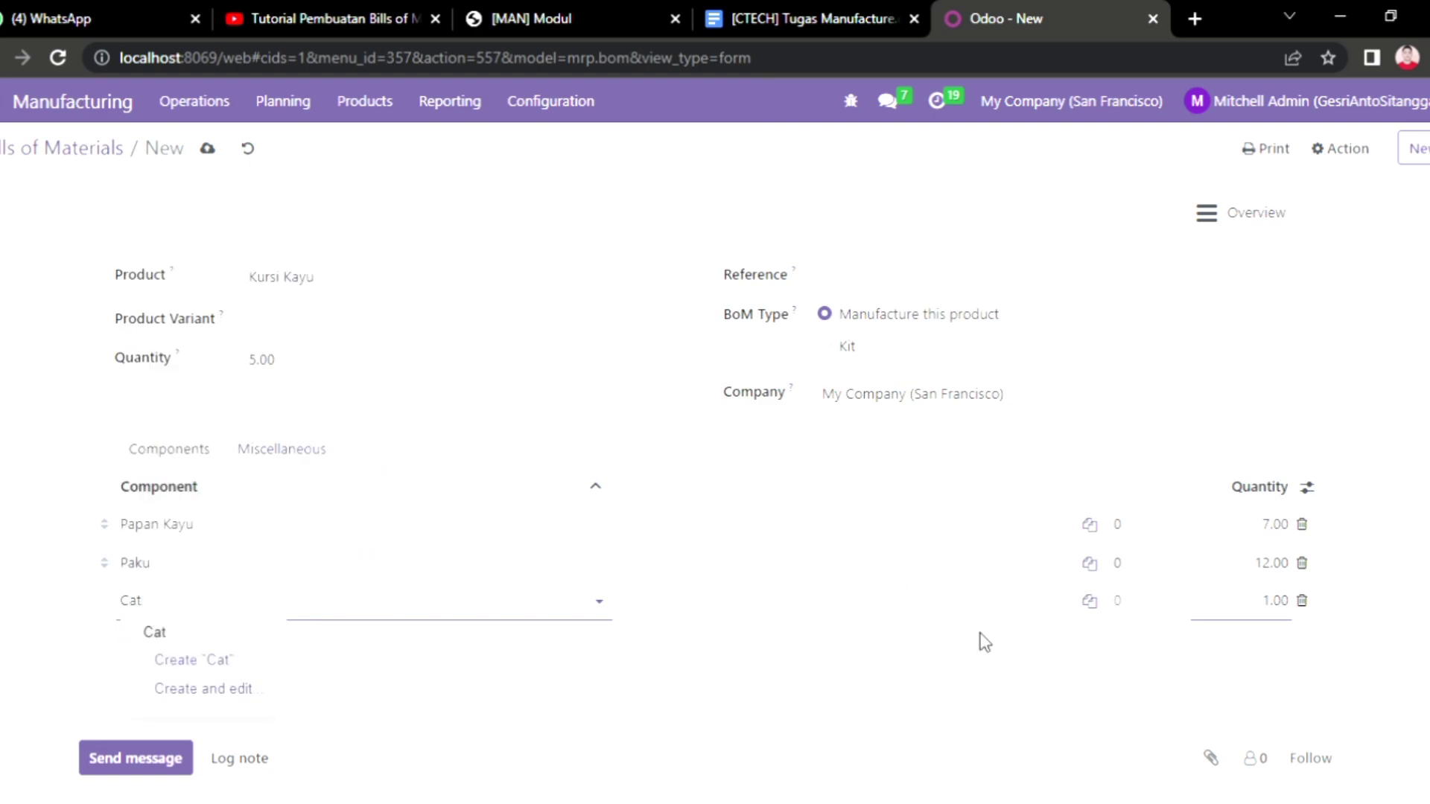
{"action": "left_click", "coordinate": [1280, 602]}
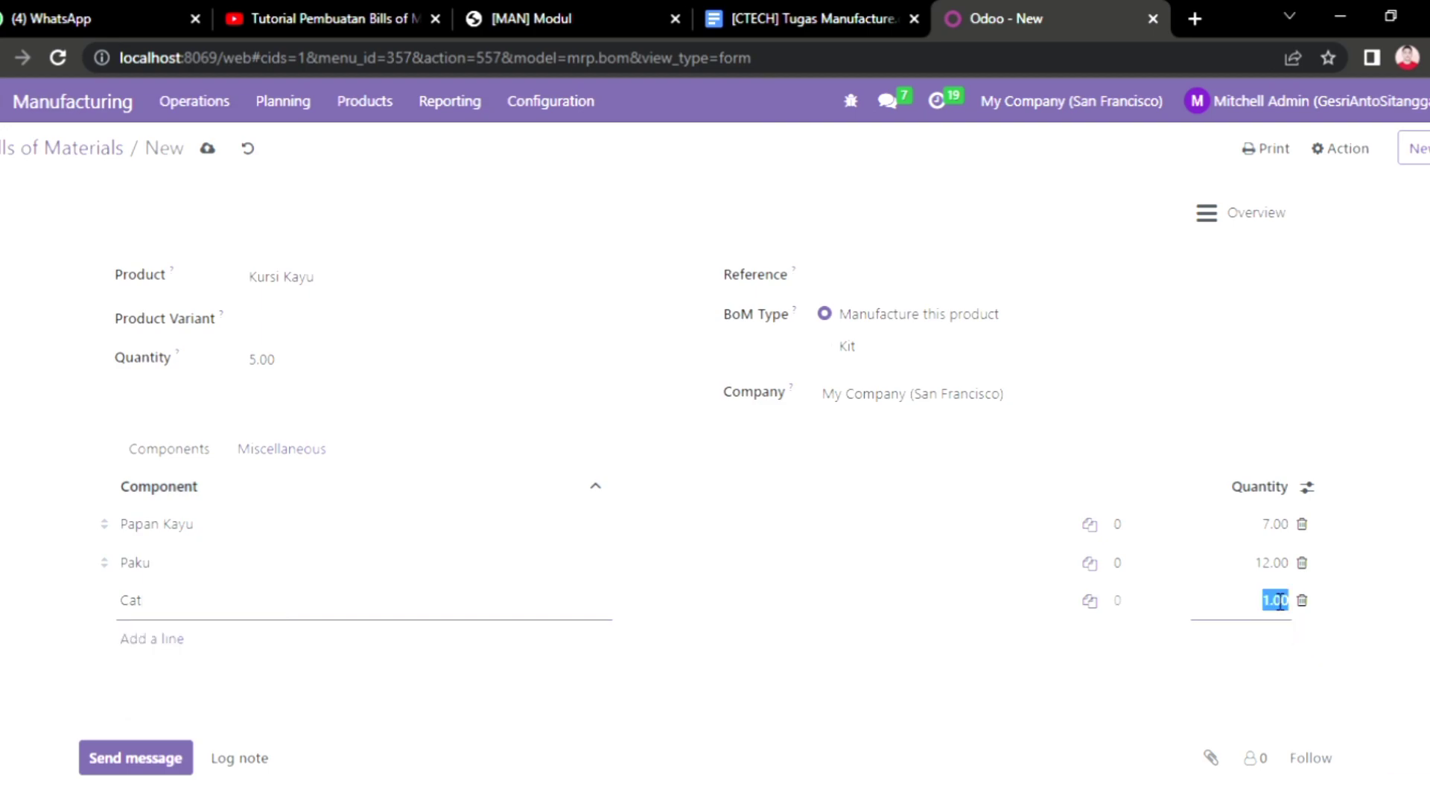
{"action": "key", "text": "Return"}
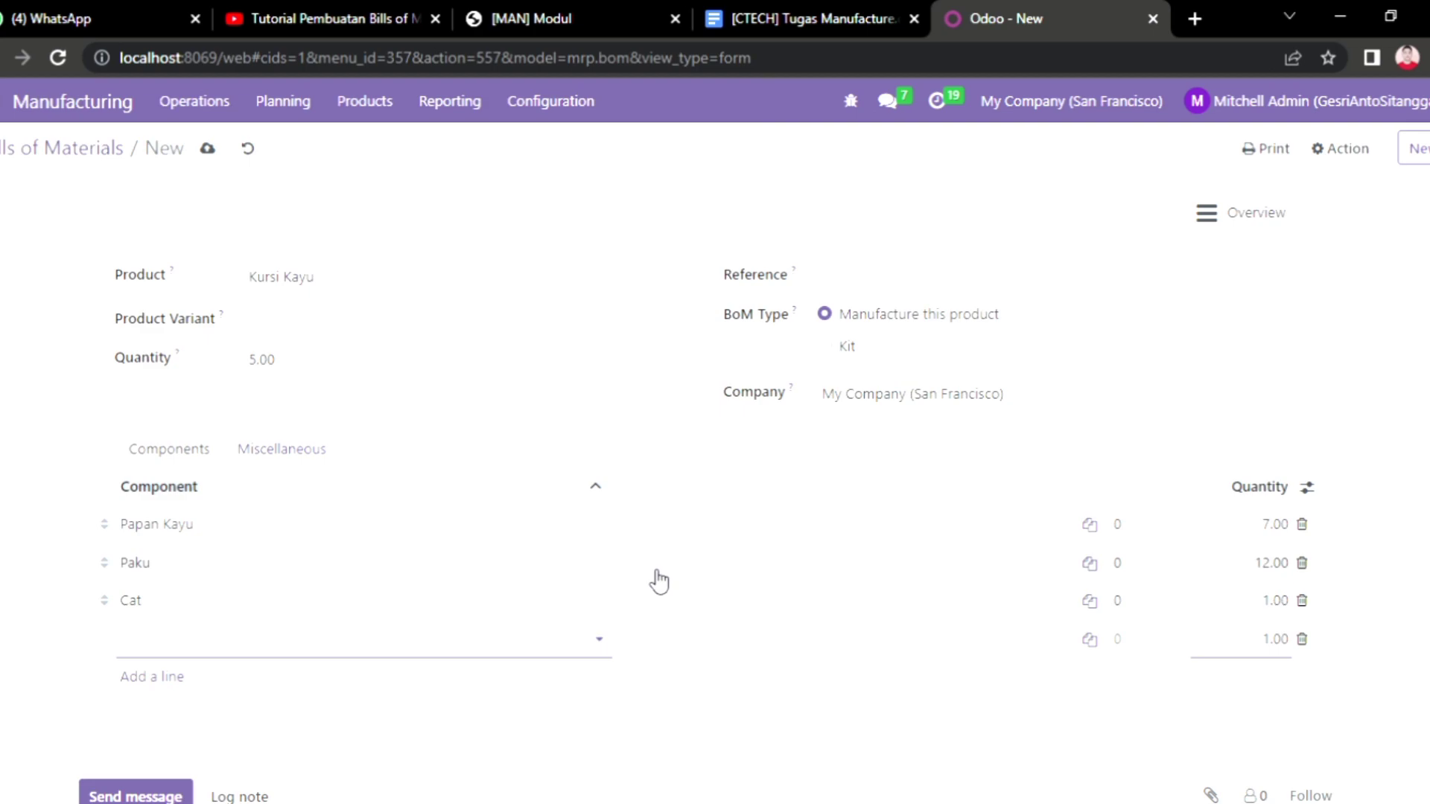
{"action": "type", "text": "Ma"}
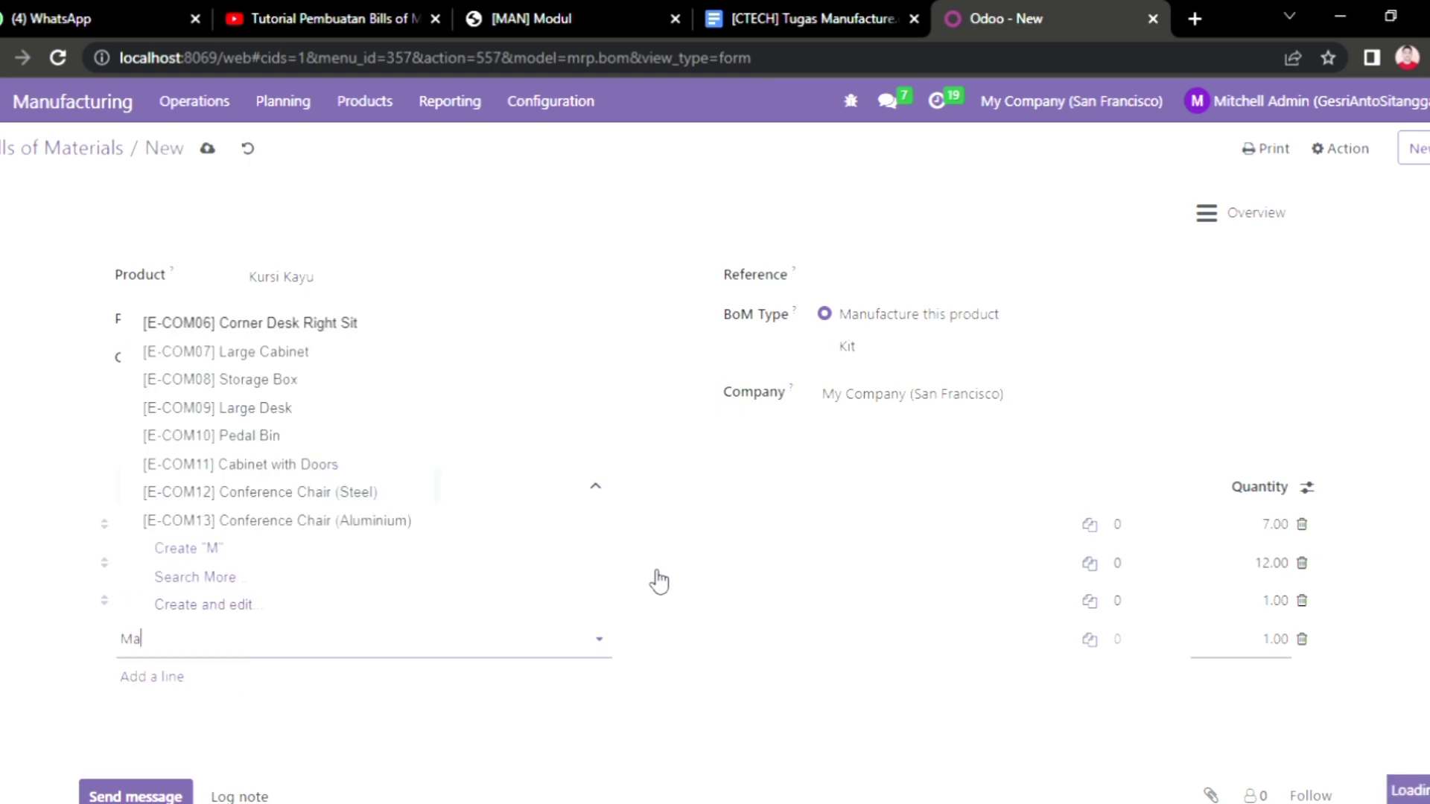
{"action": "type", "text": "rtil"}
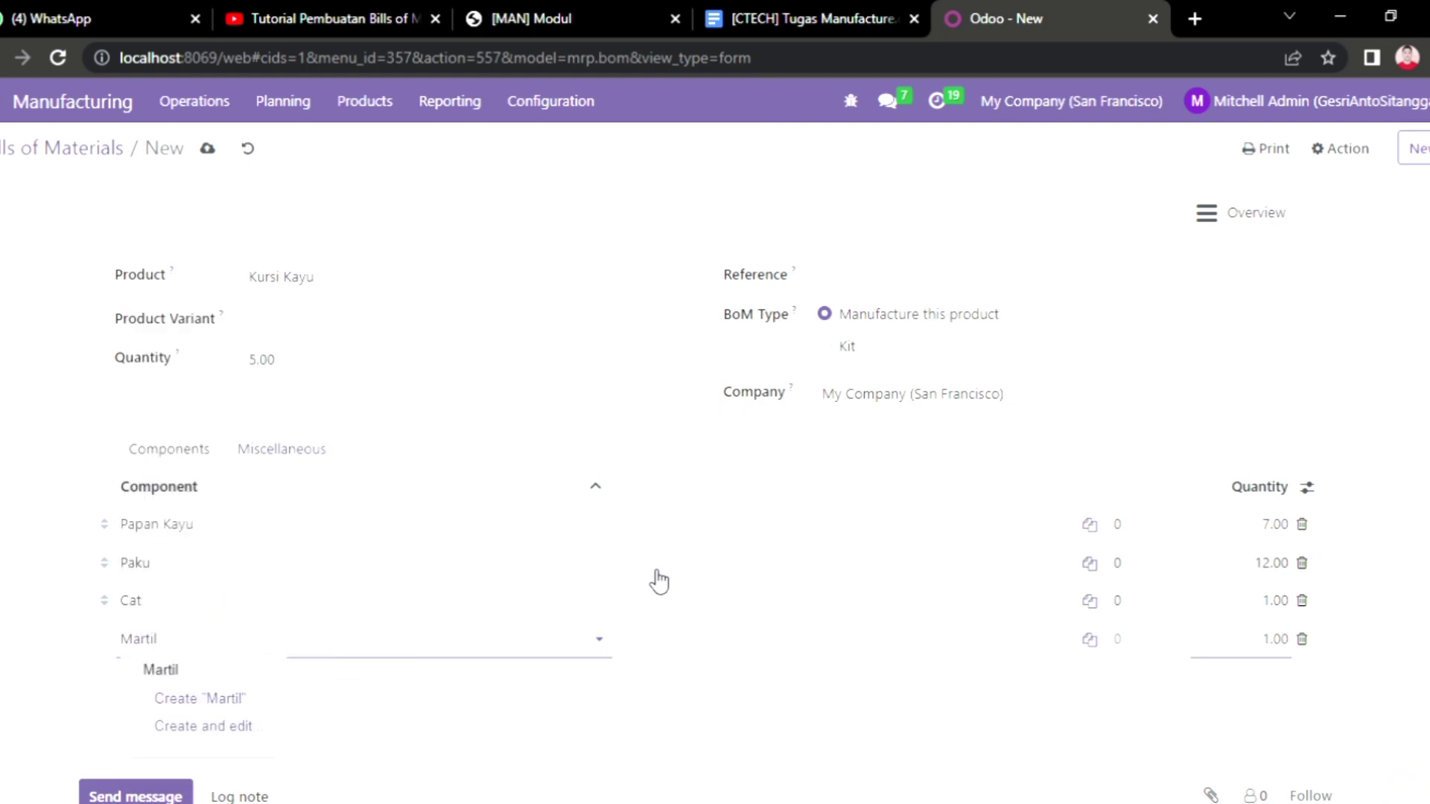
{"action": "left_click", "coordinate": [1244, 650]}
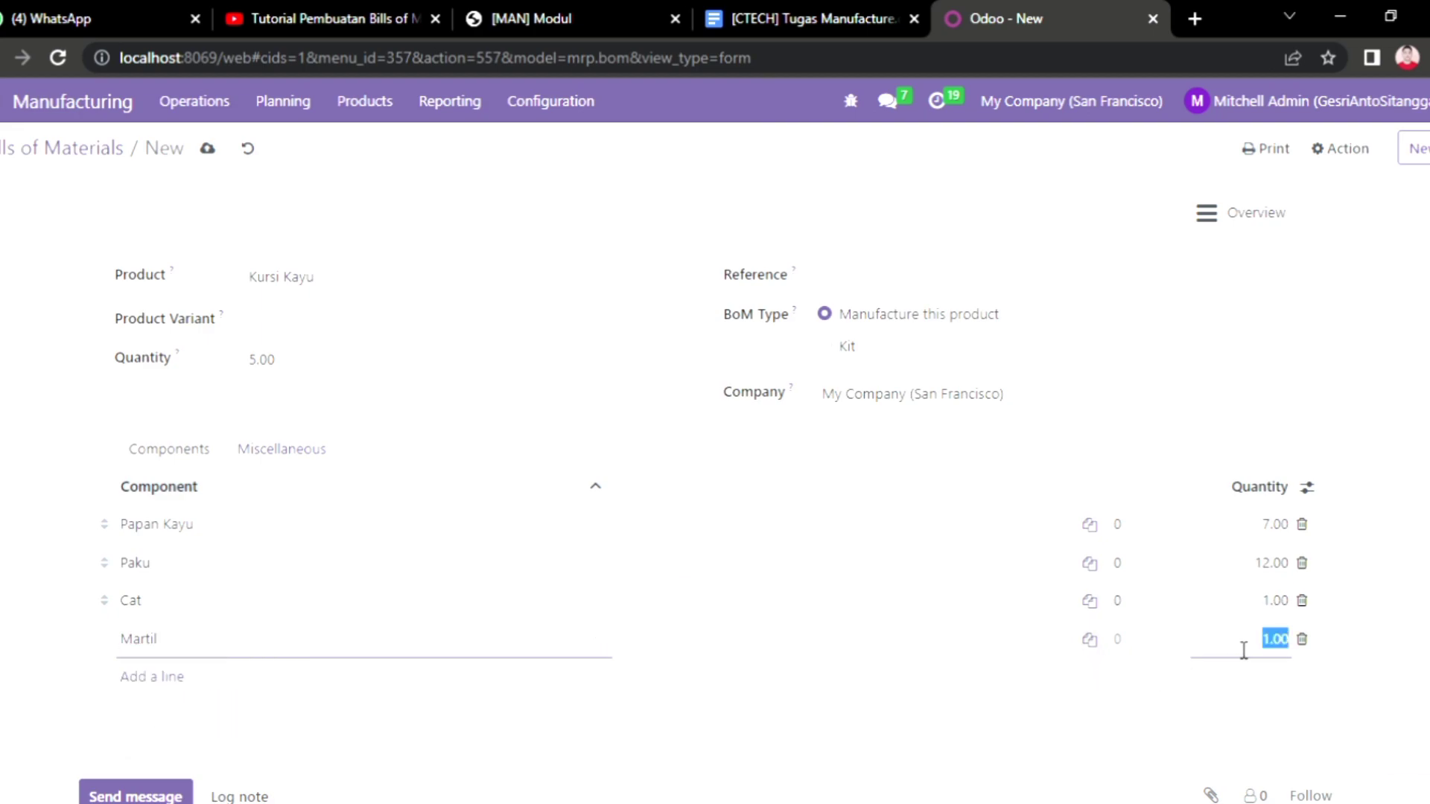
{"action": "key", "text": "Return"}
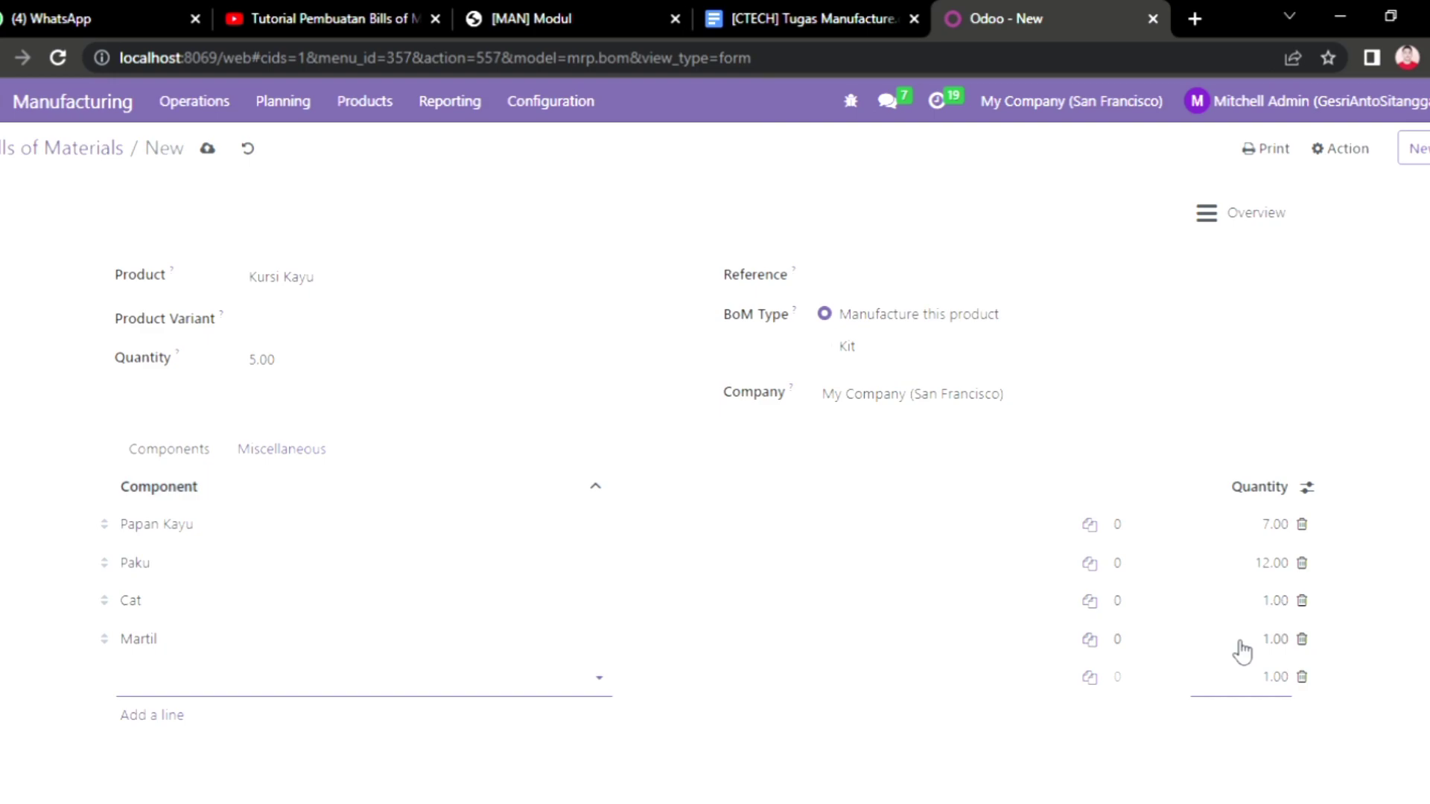
Add Kaki Kursi as a new component with a quantity of 4.
{"action": "type", "text": "Kak"}
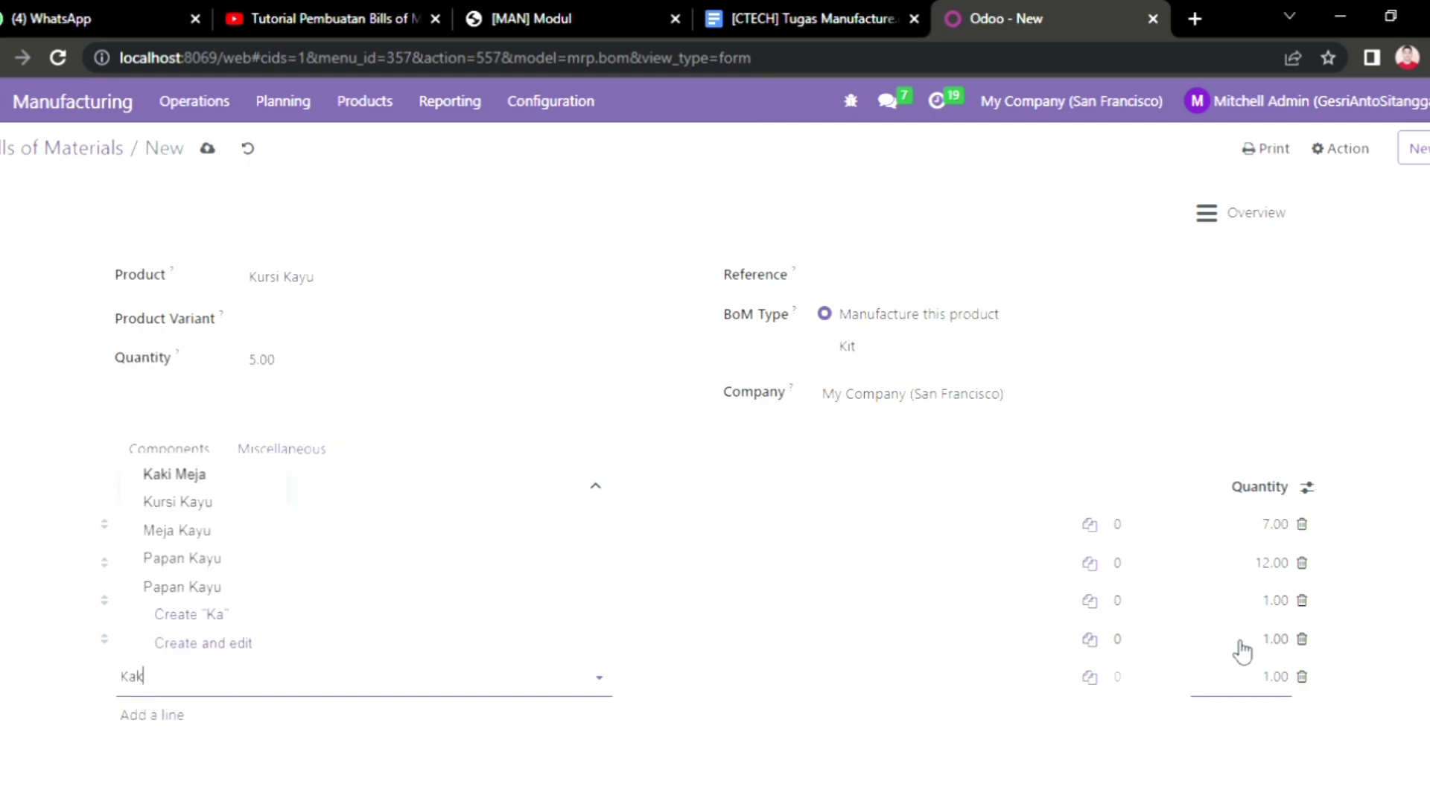
{"action": "type", "text": "i Kursi"}
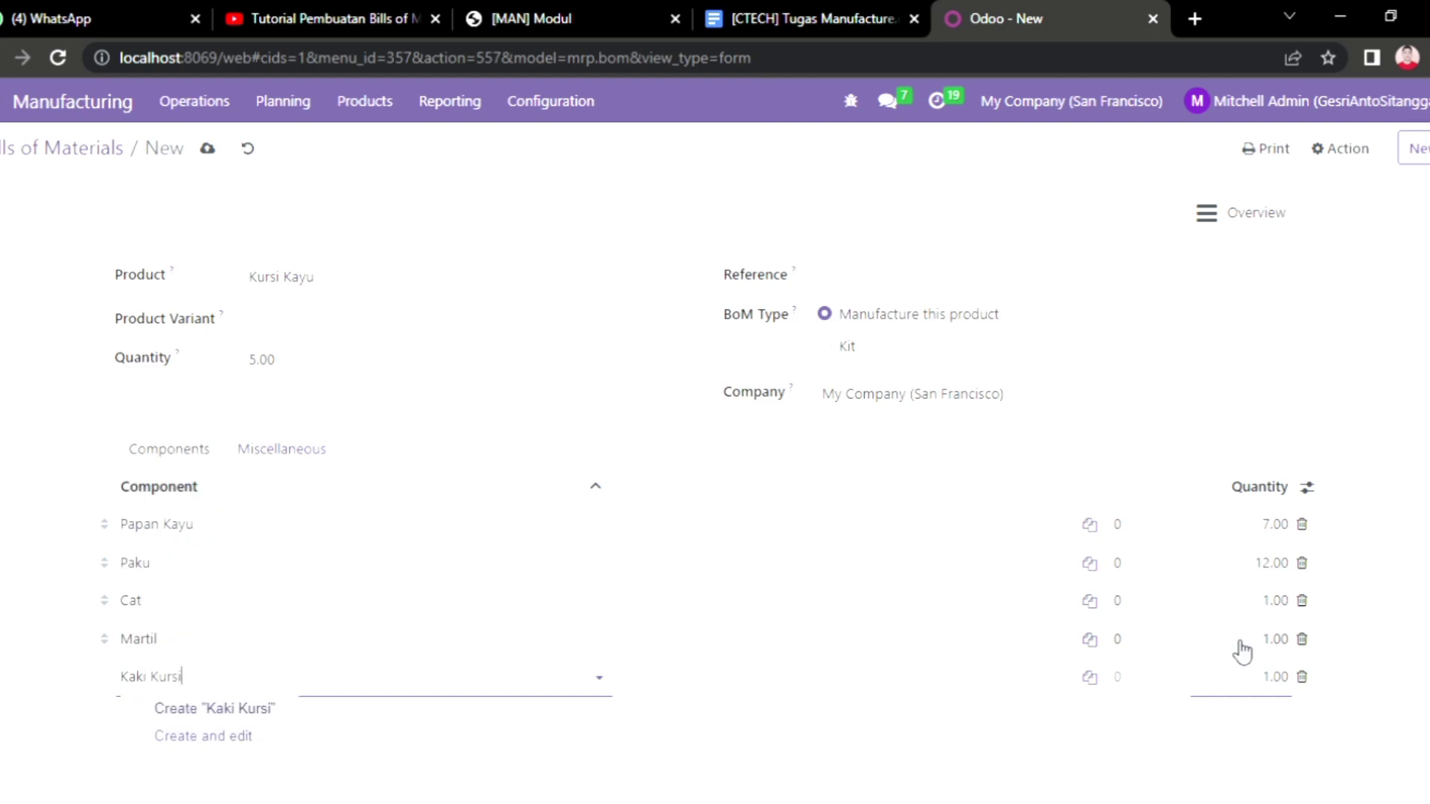
{"action": "left_click", "coordinate": [1280, 678]}
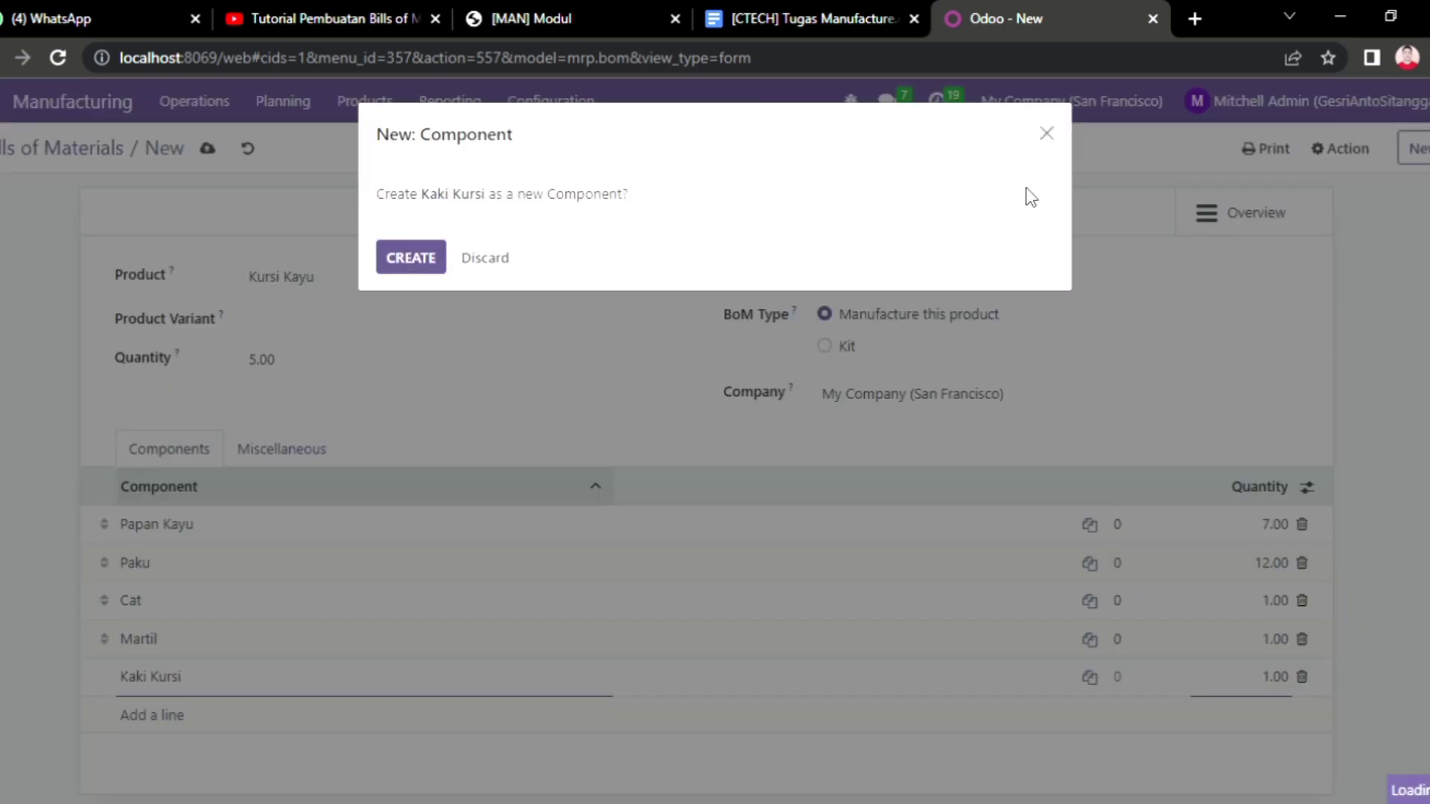
{"action": "left_click", "coordinate": [1047, 134]}
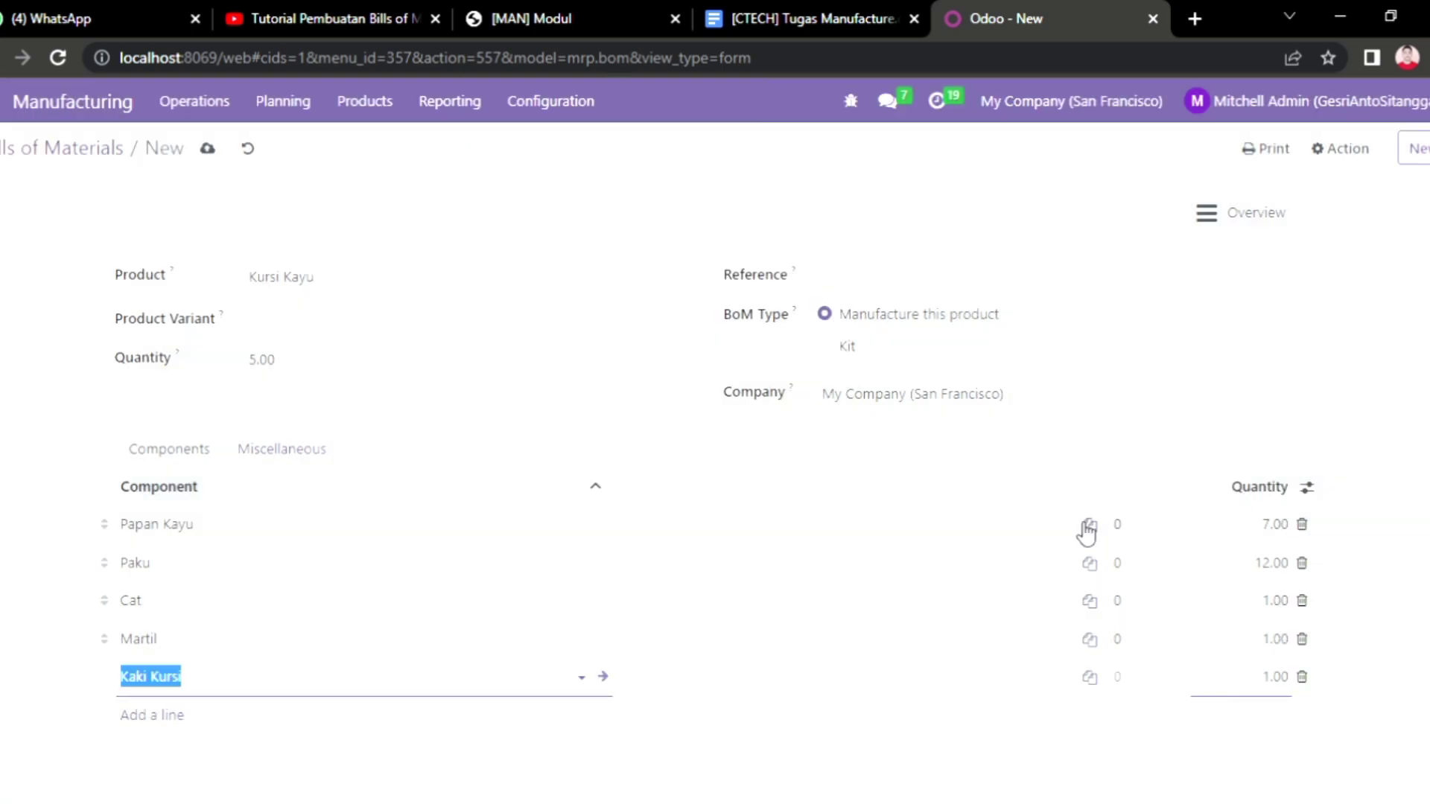
{"action": "left_click", "coordinate": [1285, 683]}
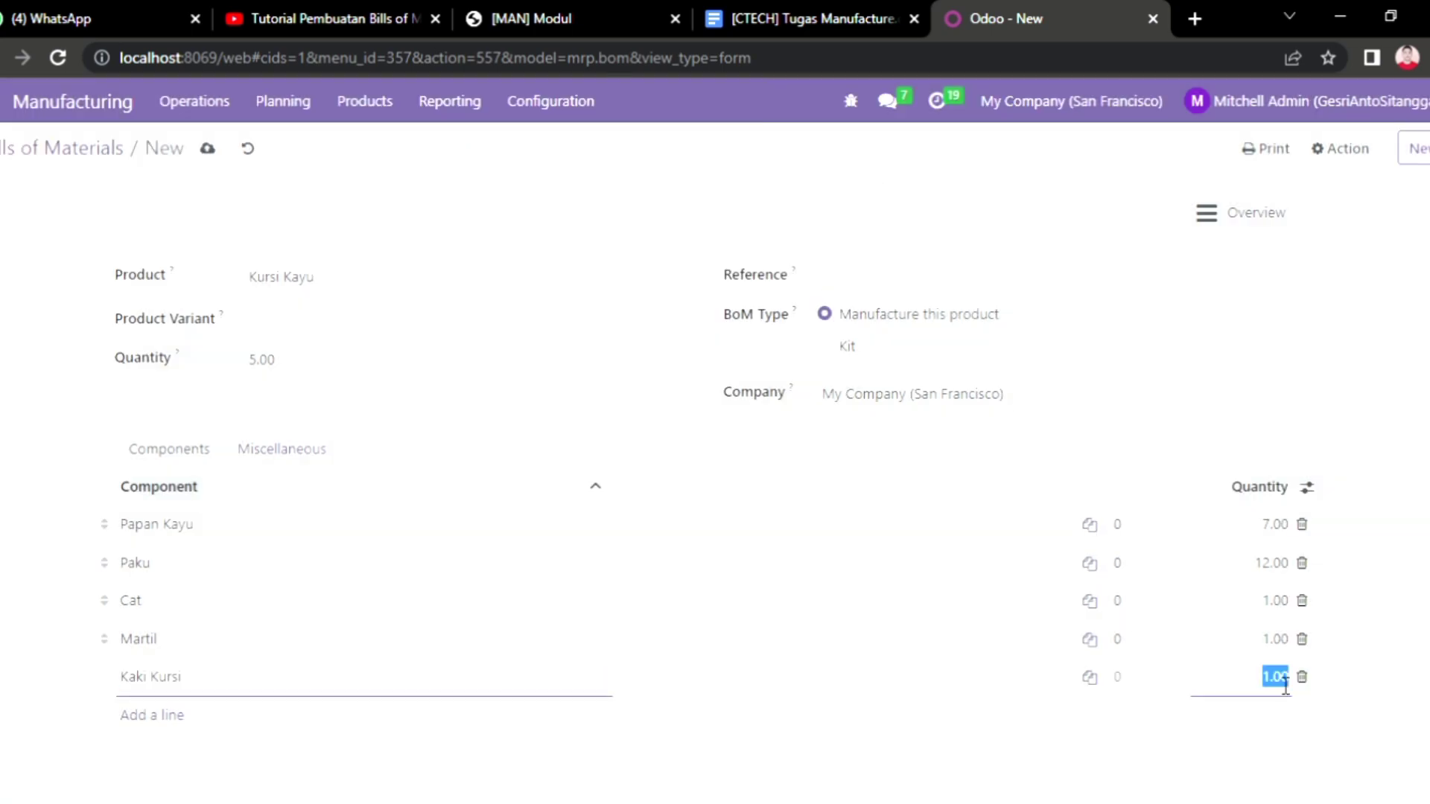
{"action": "type", "text": "4"}
{"action": "key", "text": "Return"}
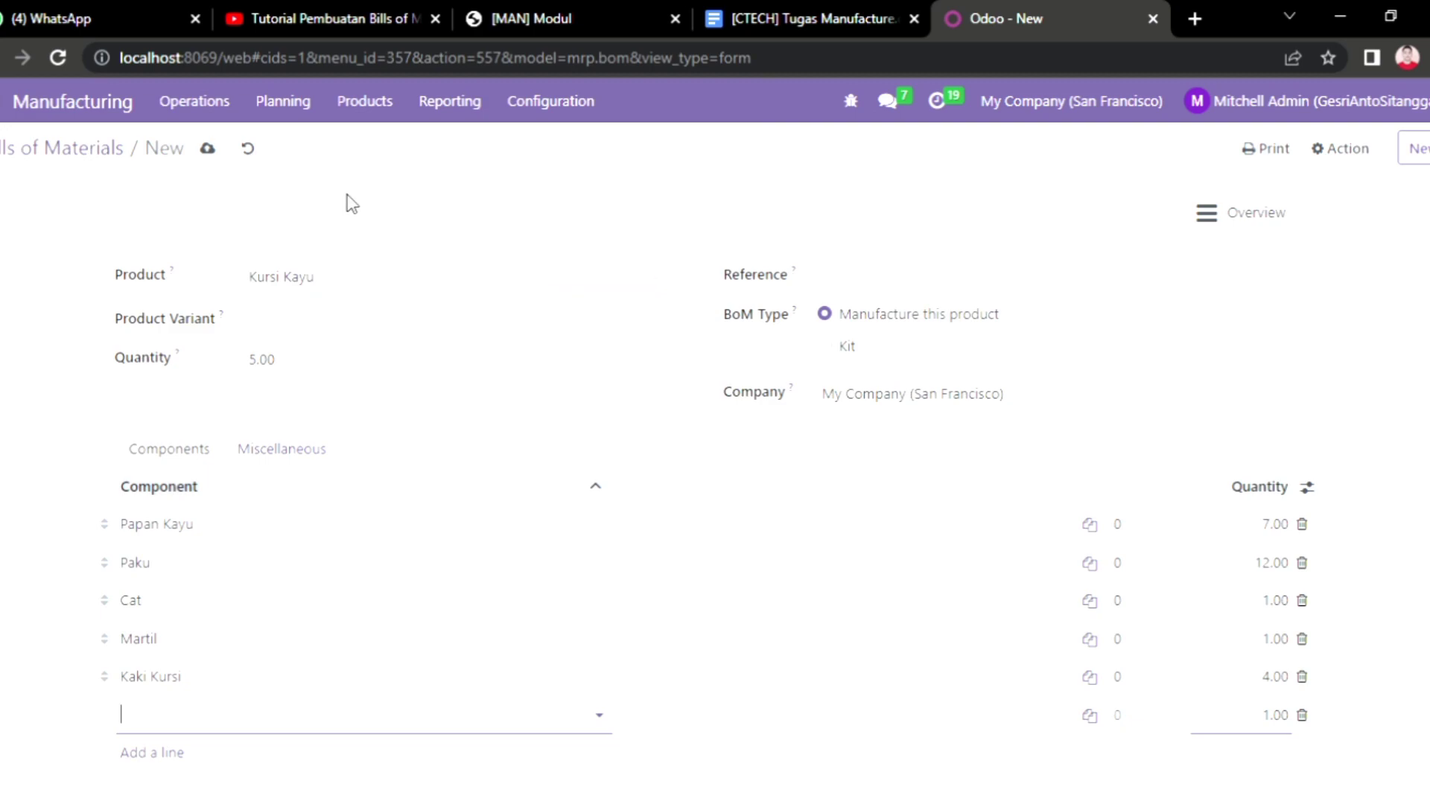
Save the bill of materials and reopen the Kursi Kayu record from the bills of materials list.
{"action": "left_click", "coordinate": [209, 150]}
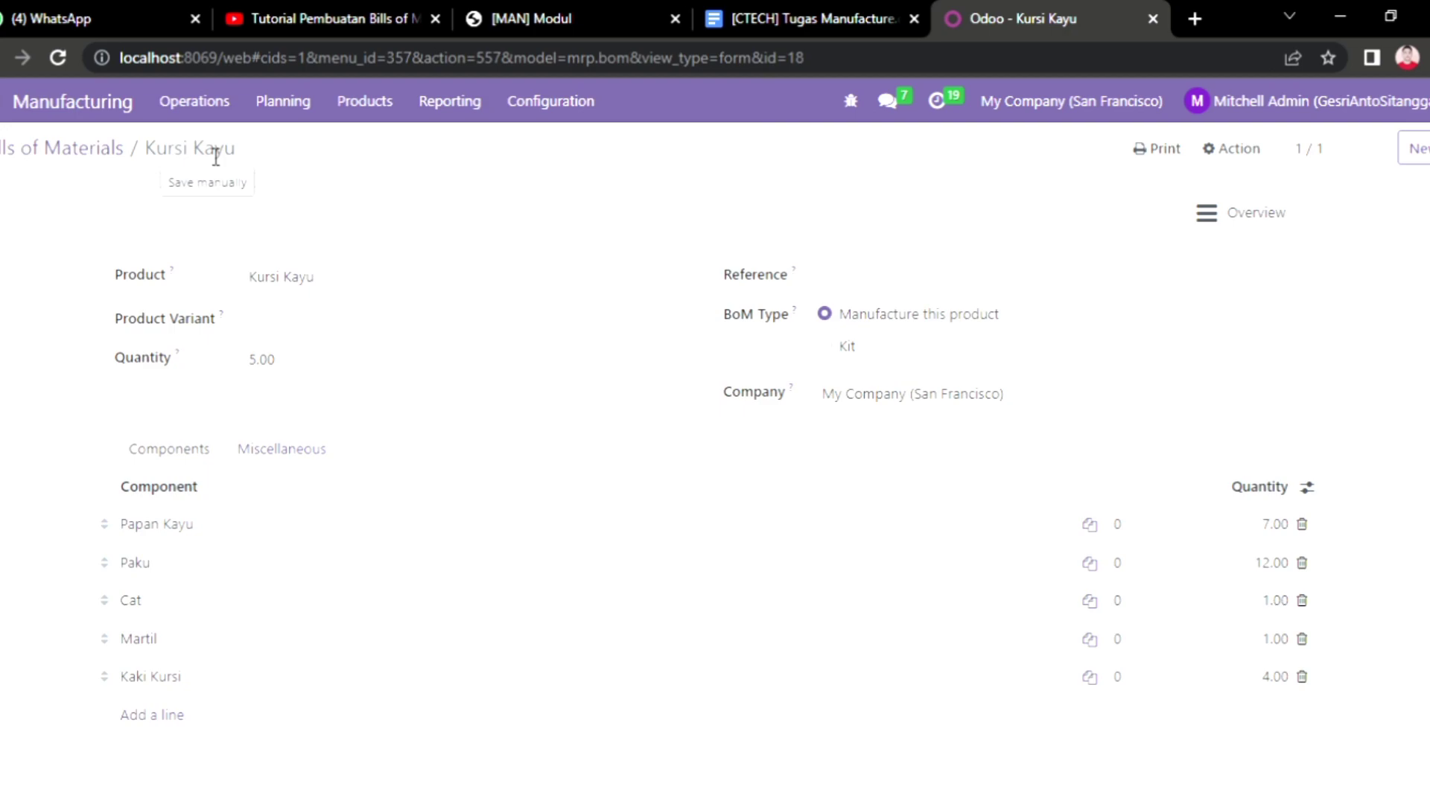
{"action": "left_click", "coordinate": [84, 153]}
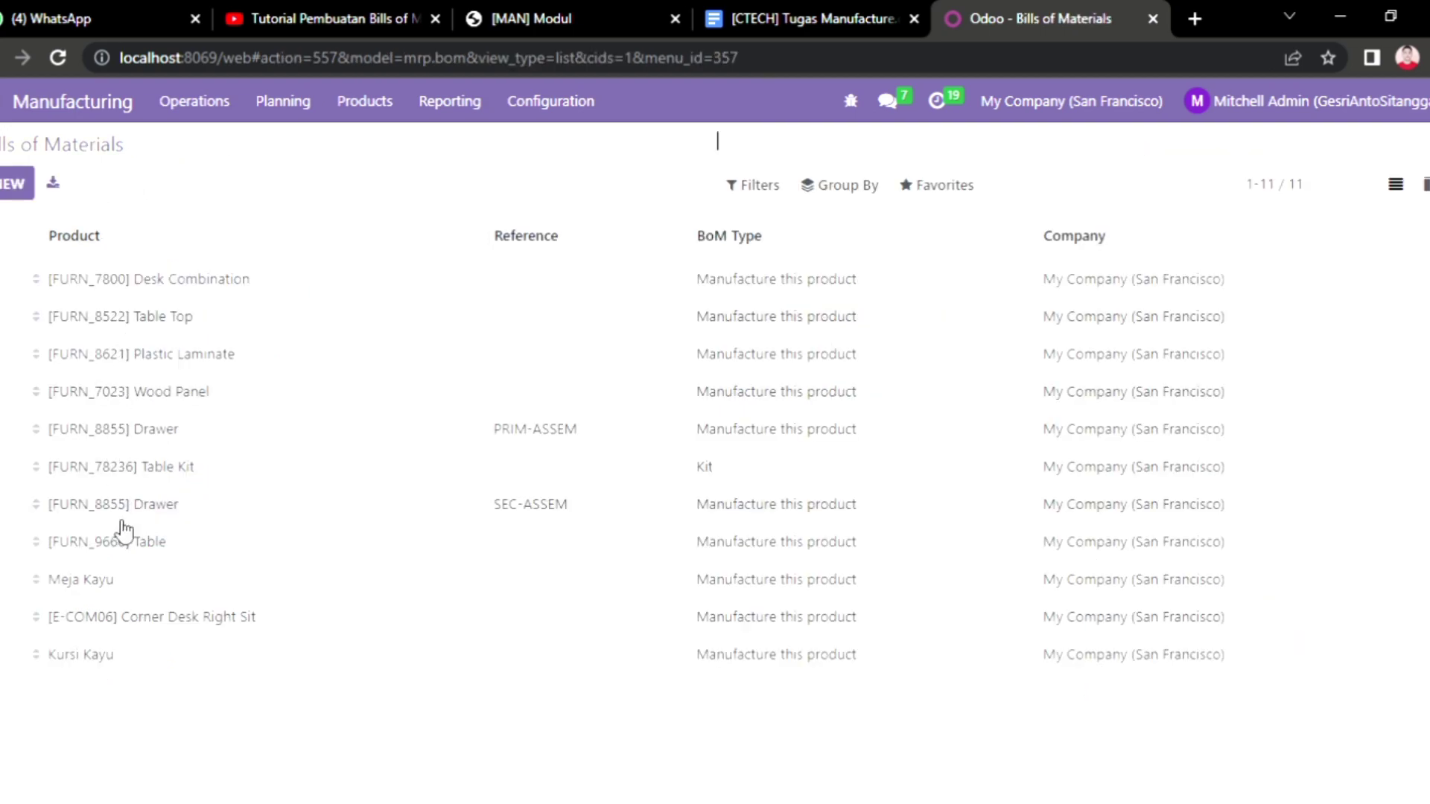
{"action": "left_click", "coordinate": [4, 659]}
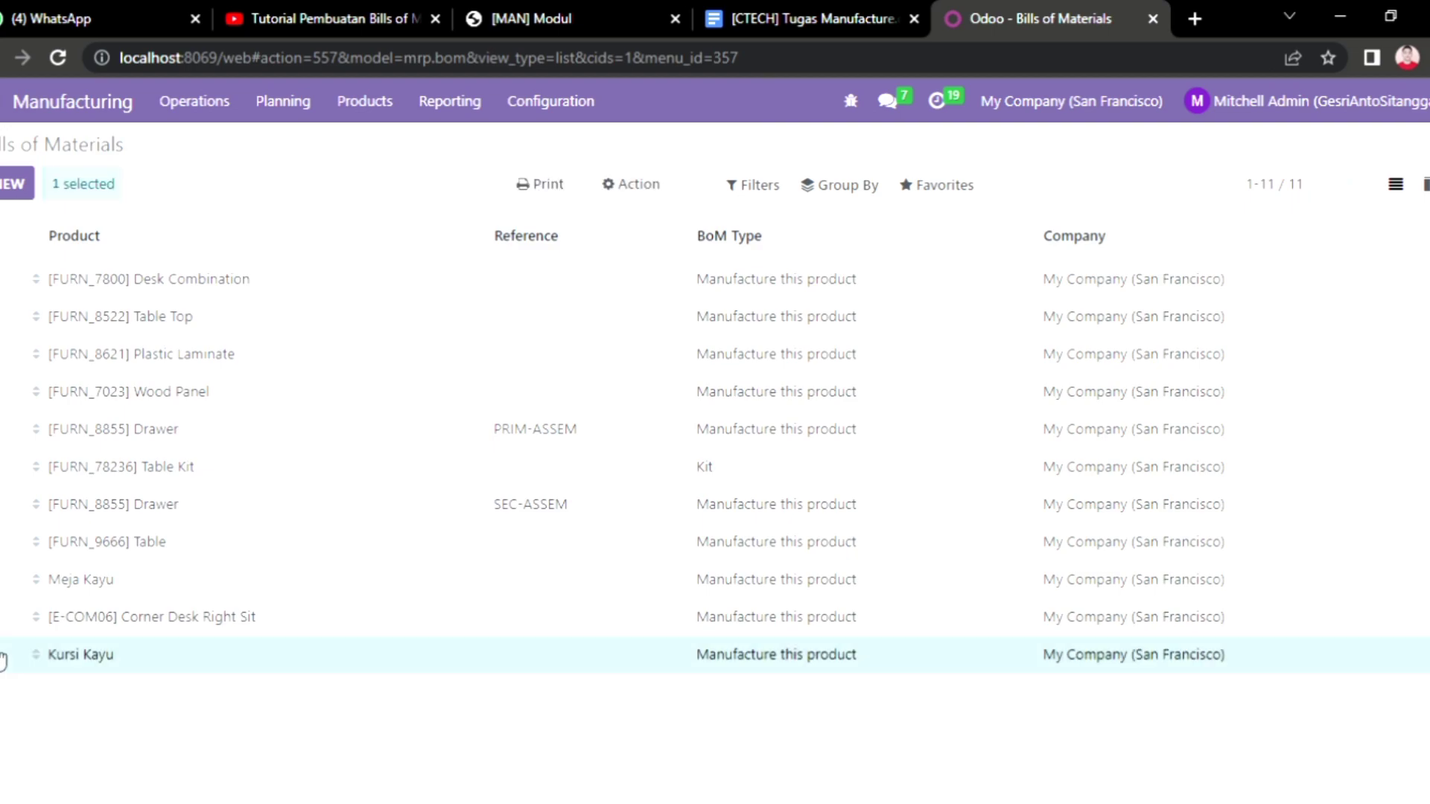
{"action": "left_click", "coordinate": [155, 668]}
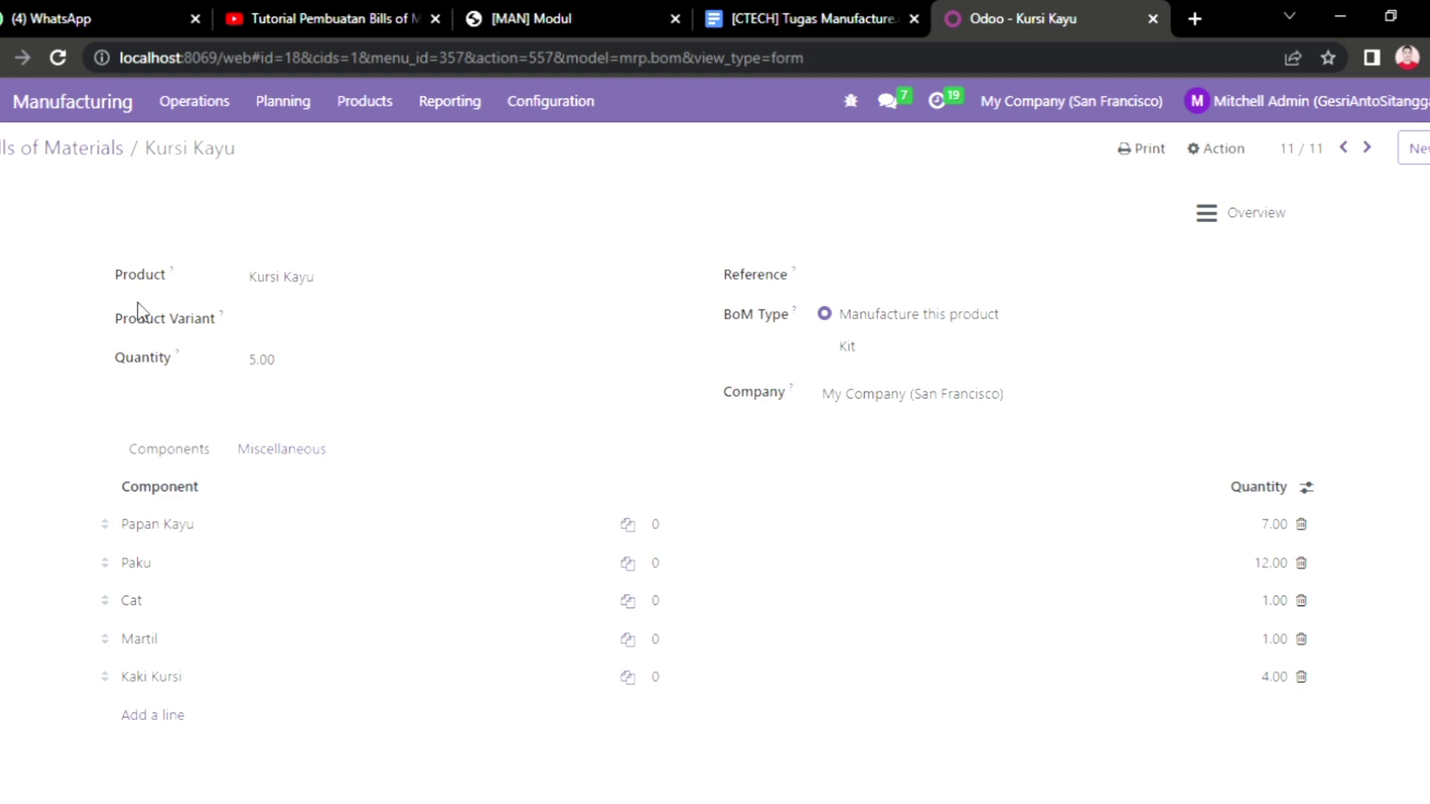
Start a new unbuild order for the product [DESK0006] Customizable Desk (Custom, Black).
{"action": "left_click", "coordinate": [210, 109]}
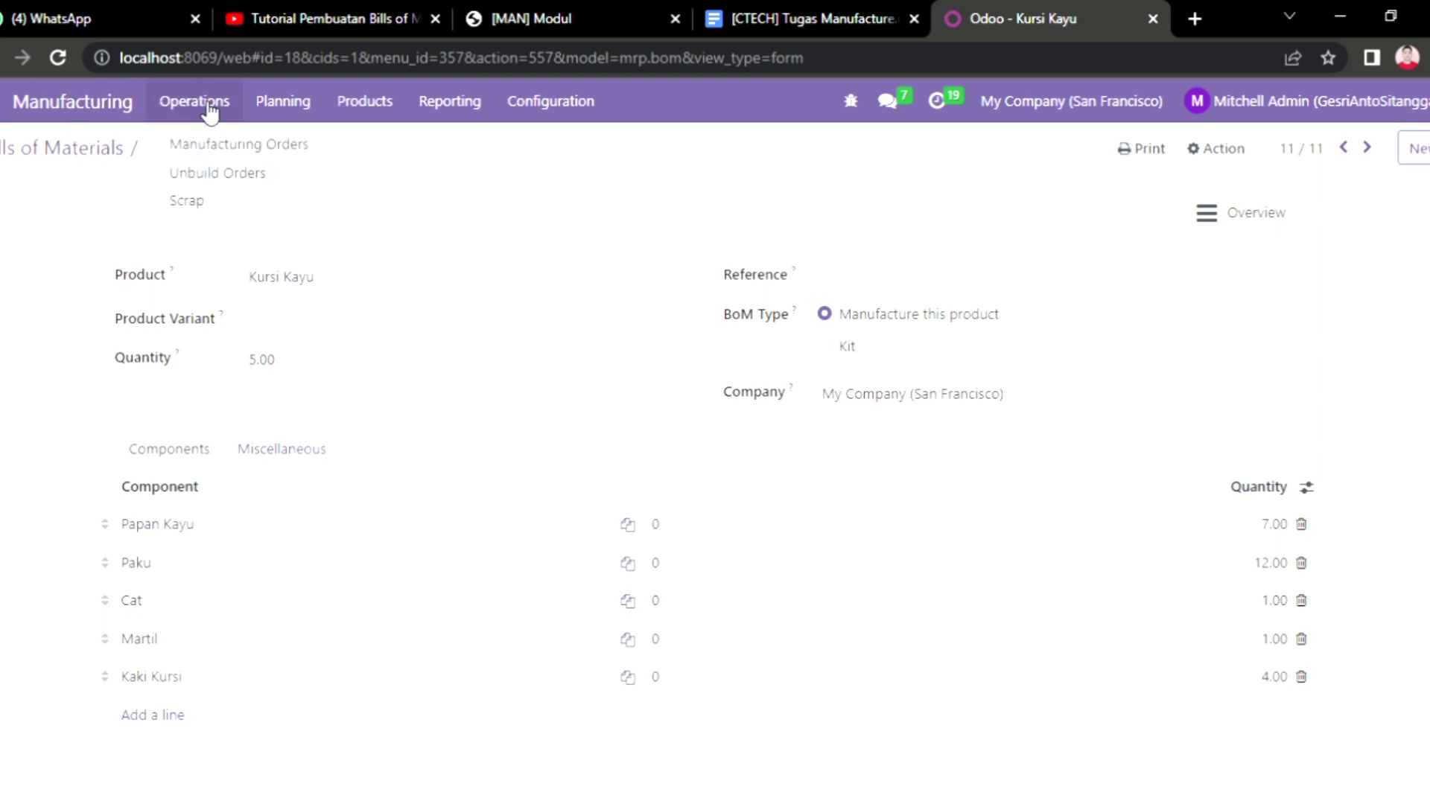
{"action": "left_click", "coordinate": [256, 174]}
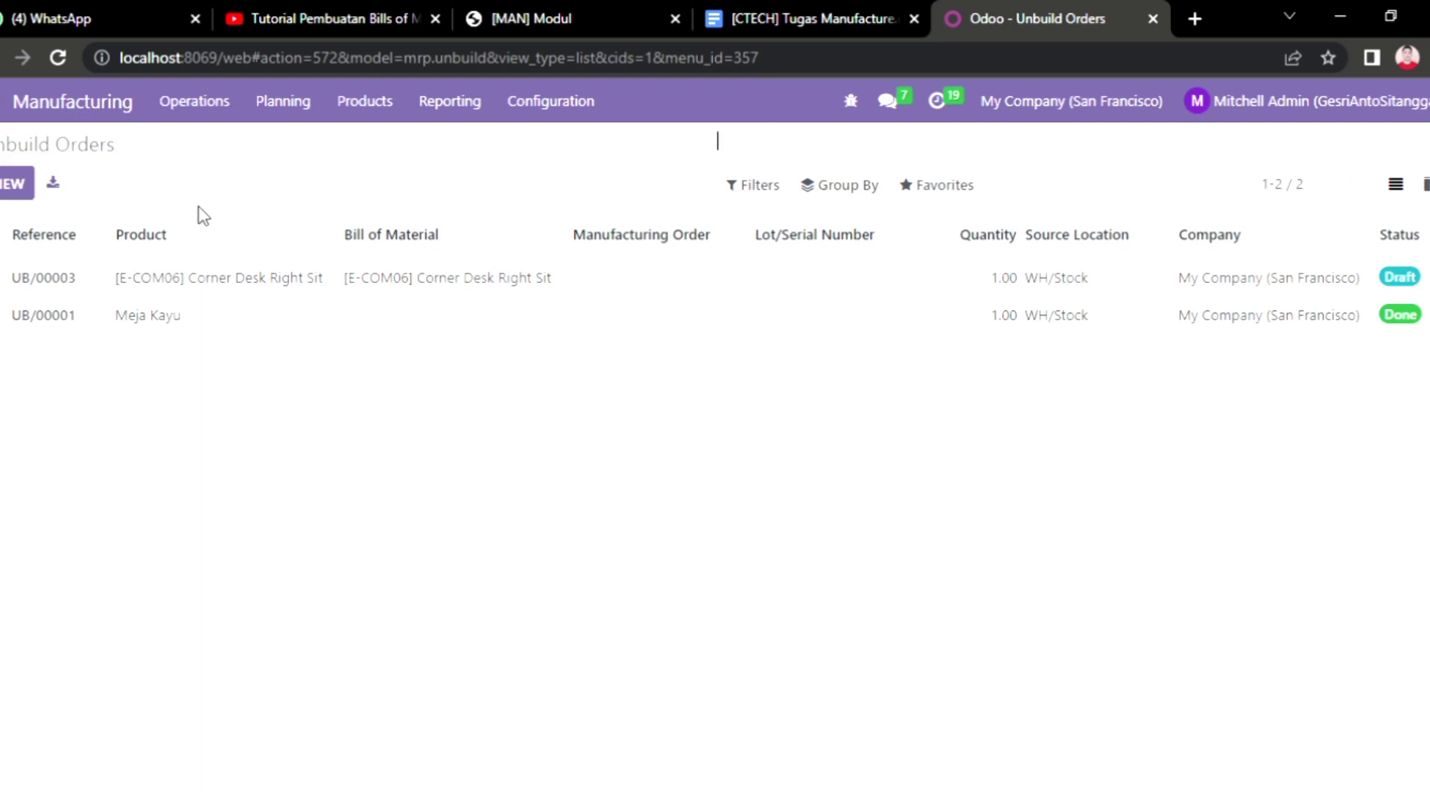
{"action": "left_click", "coordinate": [22, 184]}
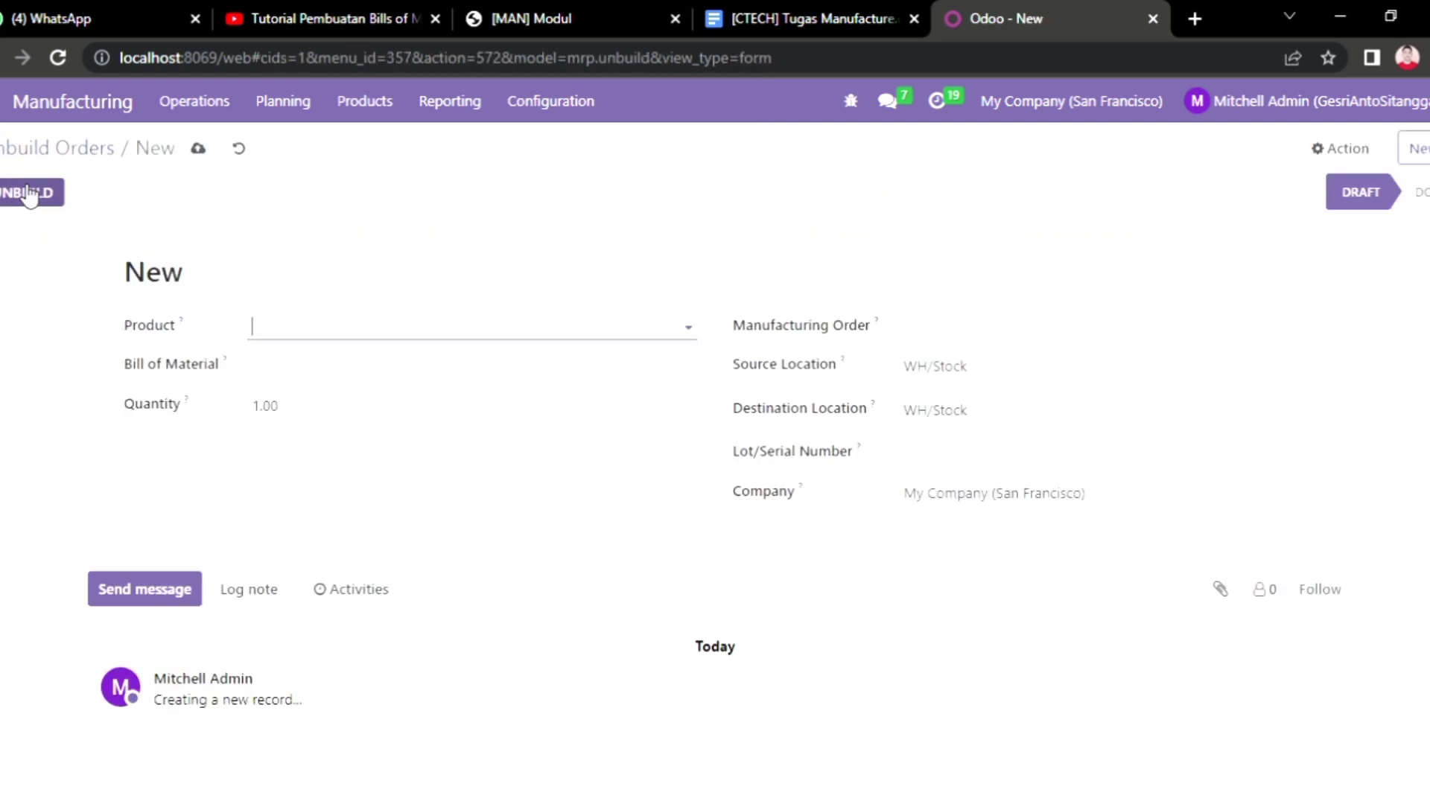
{"action": "left_click", "coordinate": [305, 337]}
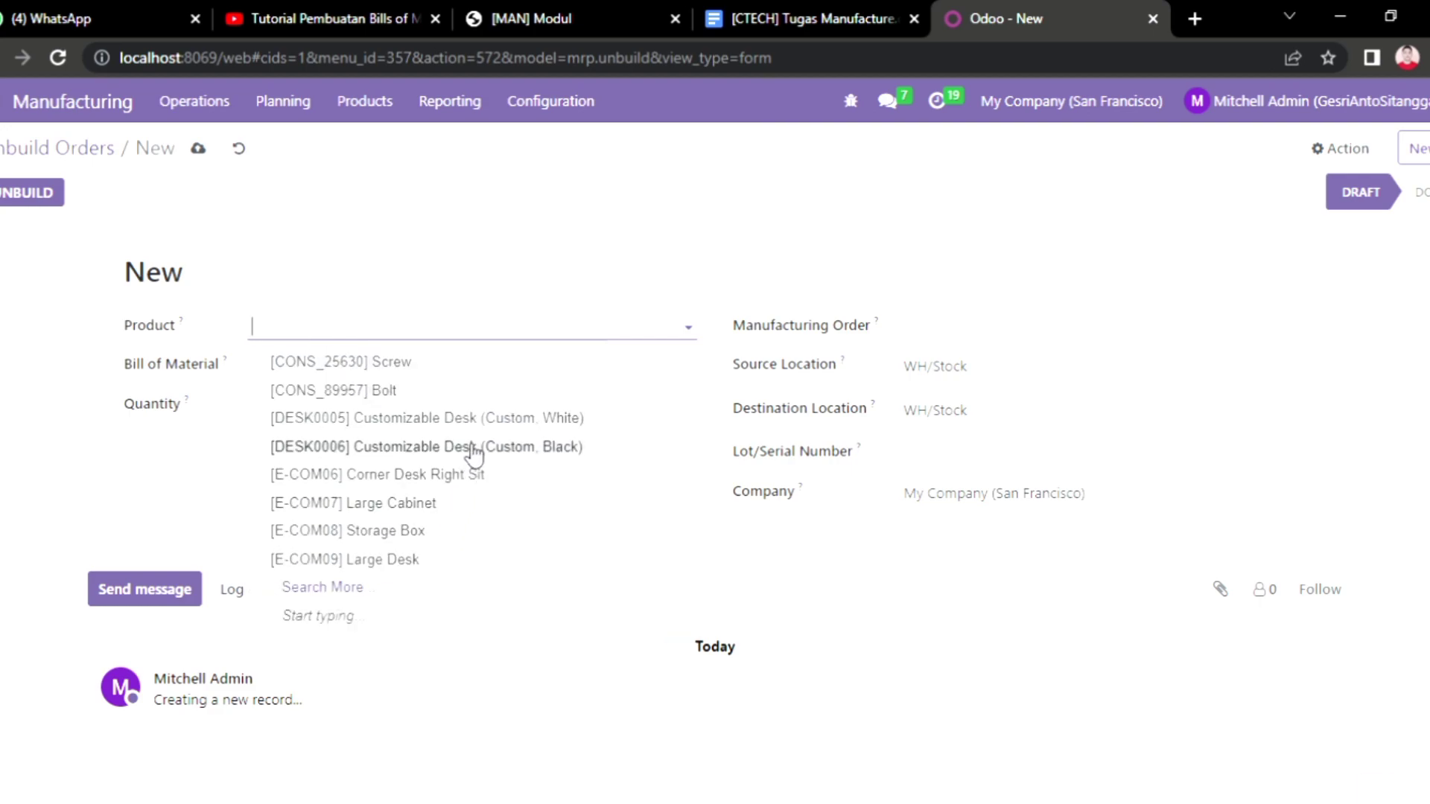
{"action": "left_click", "coordinate": [474, 447]}
Create and save a new bill of material for [FURN_7800] Desk Combination from the unbuild order's Bill of Material field.
{"action": "left_click", "coordinate": [426, 382]}
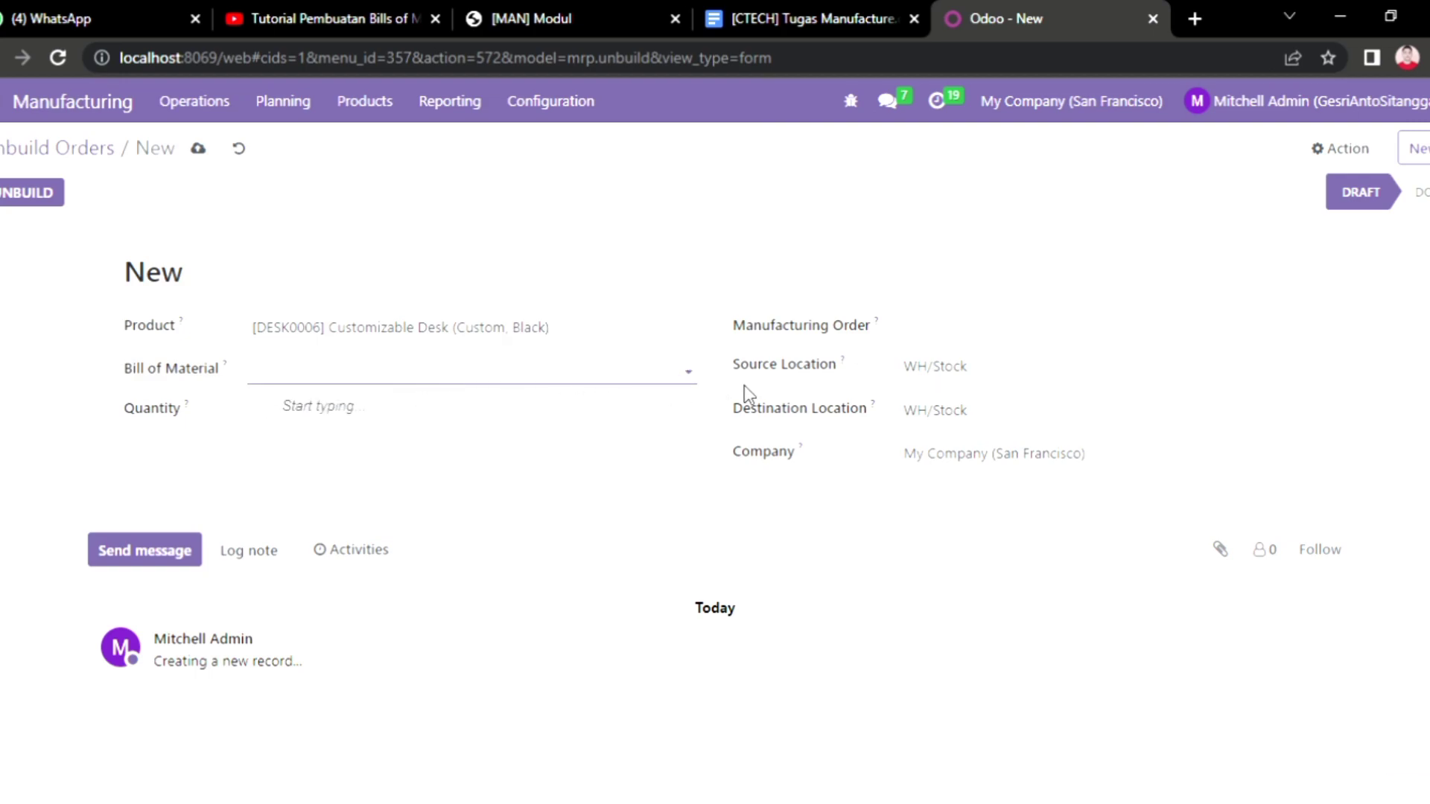
{"action": "left_click", "coordinate": [702, 382]}
{"action": "type", "text": "Desk"}
{"action": "key", "text": "Escape"}
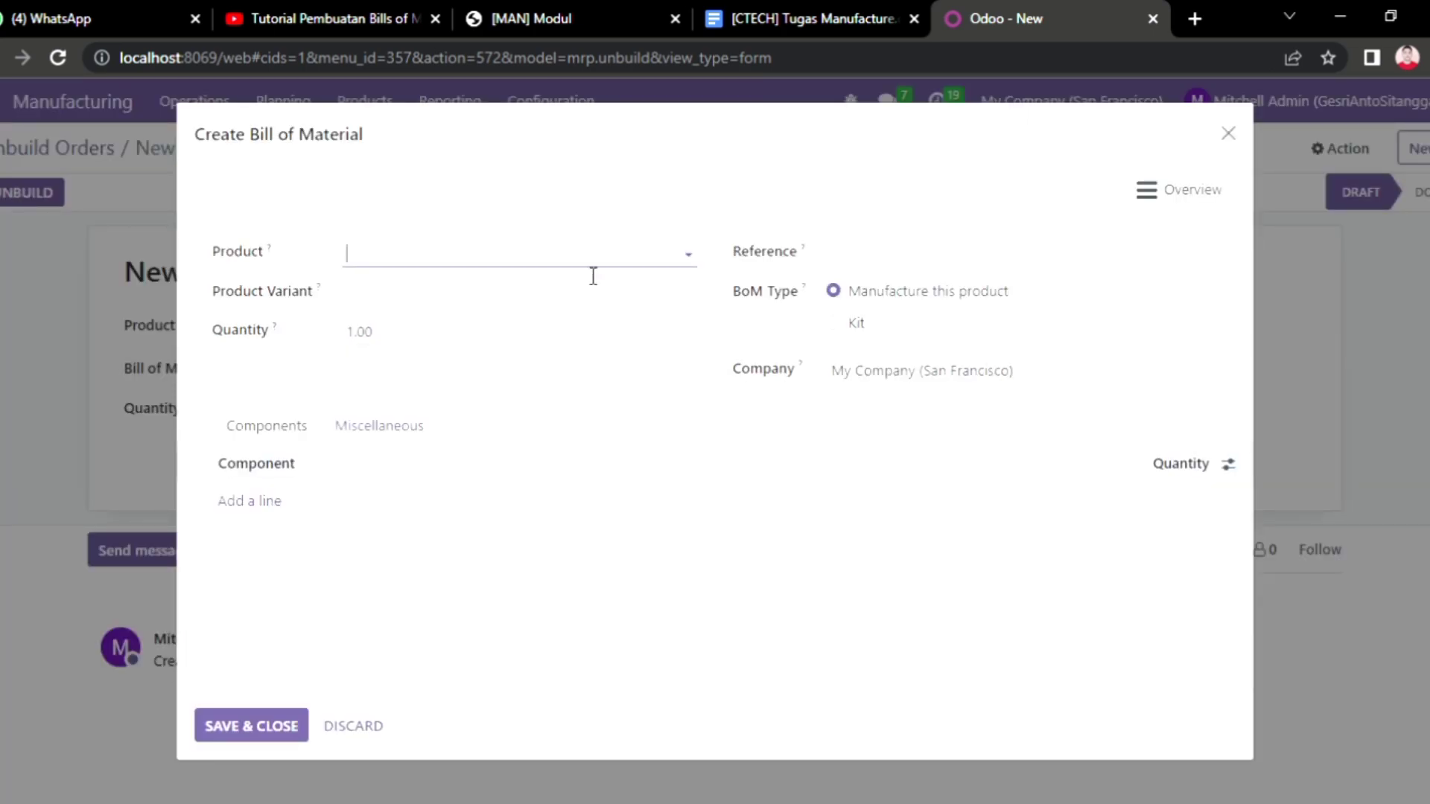
{"action": "left_click", "coordinate": [593, 277]}
{"action": "type", "text": "De"}
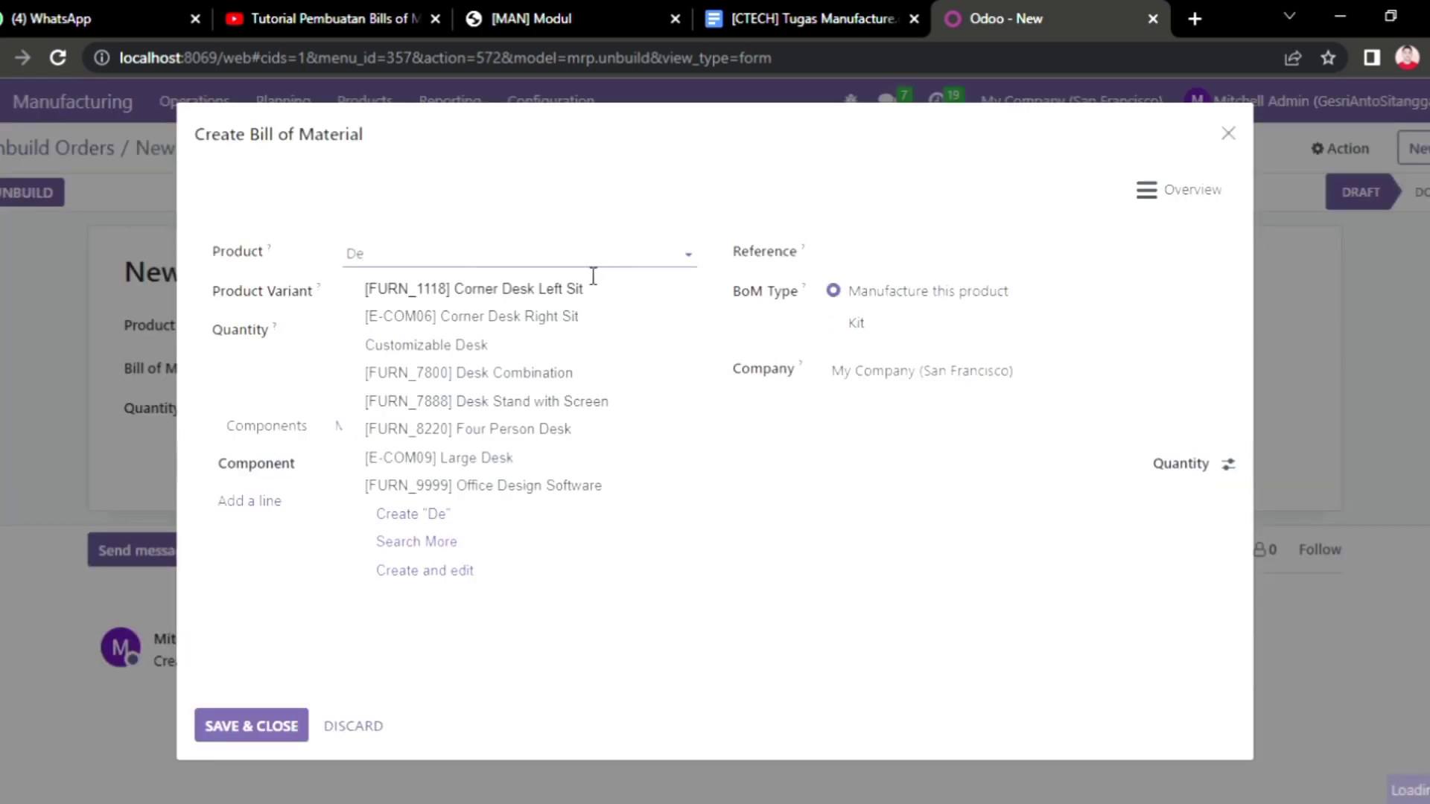
{"action": "left_click", "coordinate": [541, 376]}
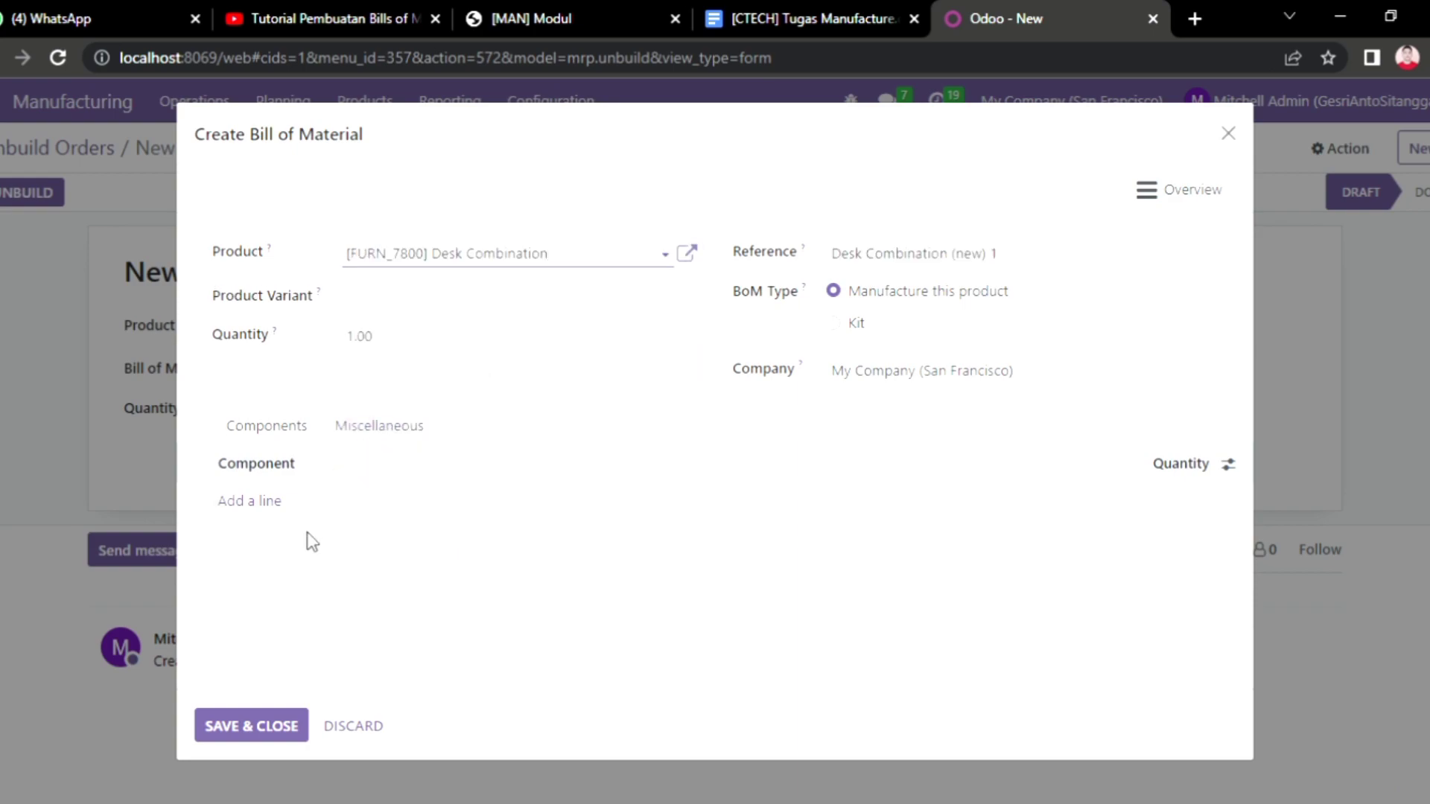
{"action": "left_click", "coordinate": [294, 724]}
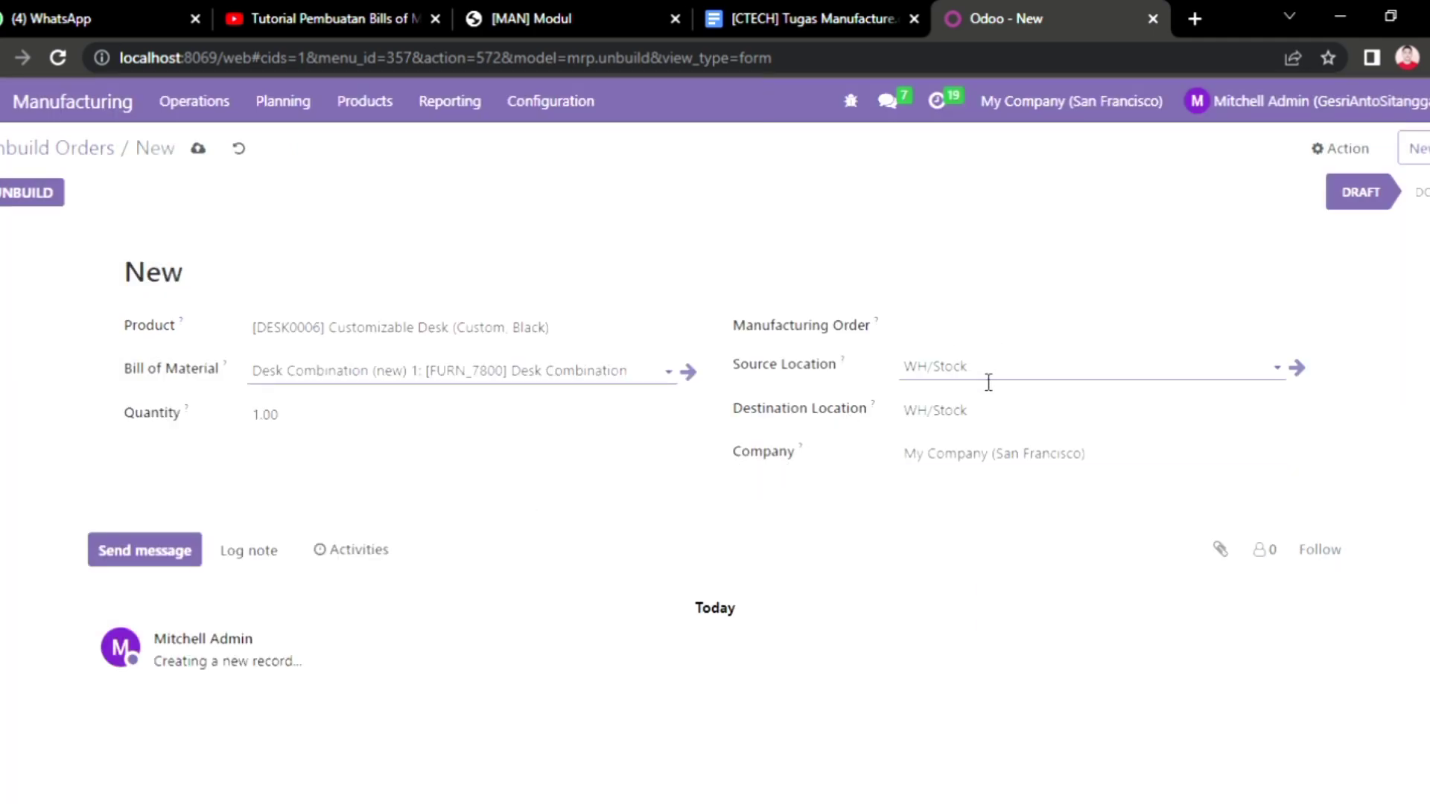
Set the unbuild order's source location to WH/Stock and its destination location to WH/Stock/Shelf 2.
{"action": "left_click", "coordinate": [989, 382]}
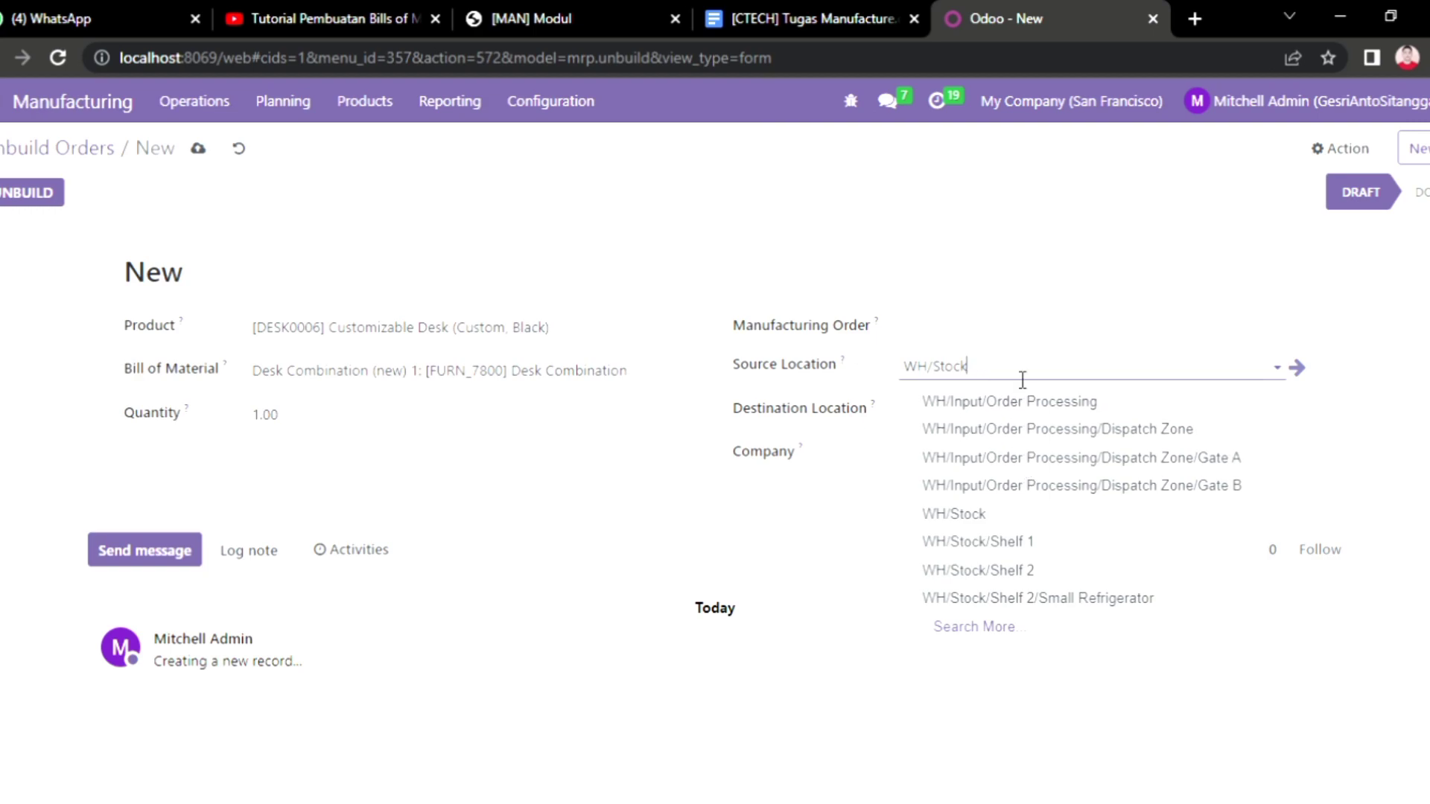
{"action": "left_click", "coordinate": [1023, 519]}
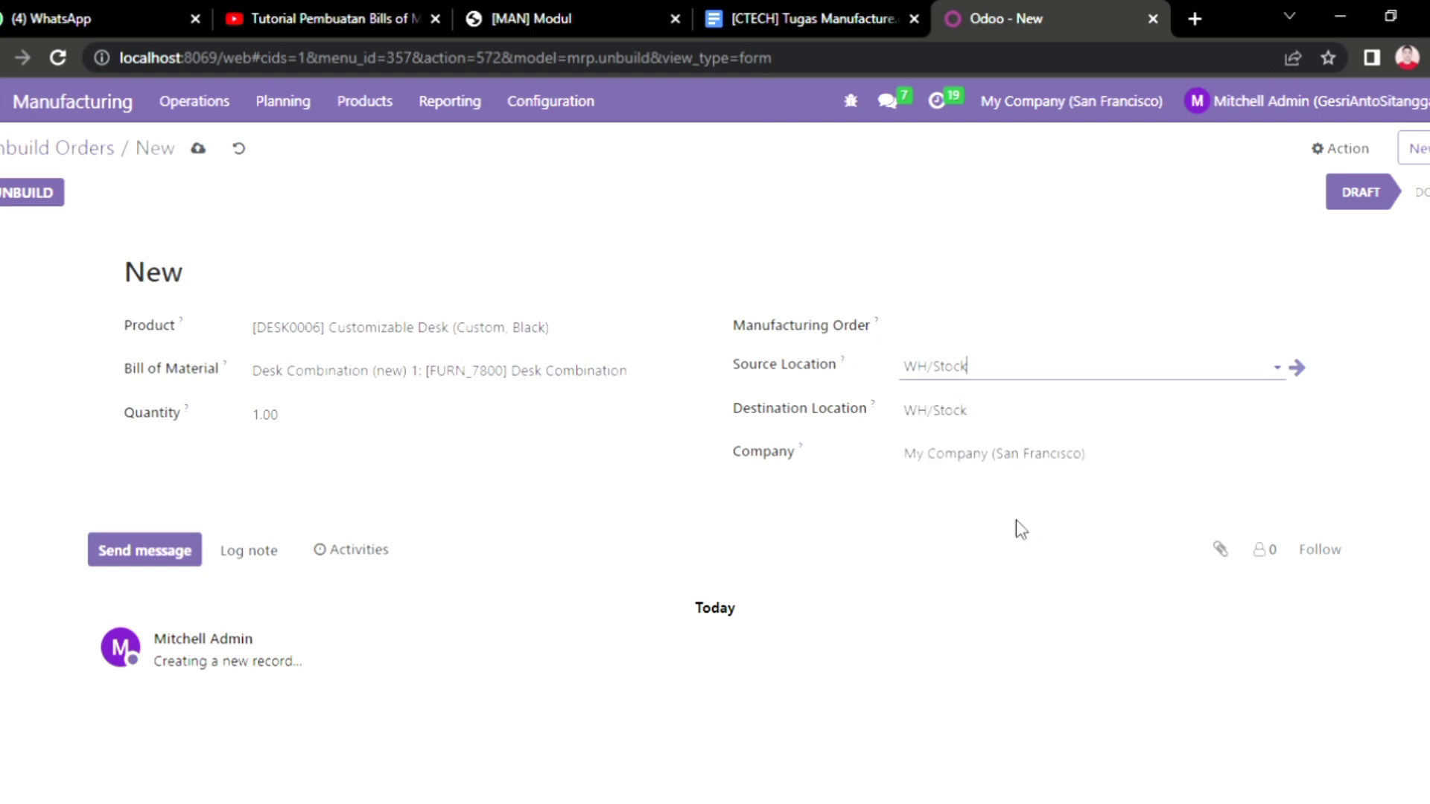
{"action": "left_click", "coordinate": [1024, 427]}
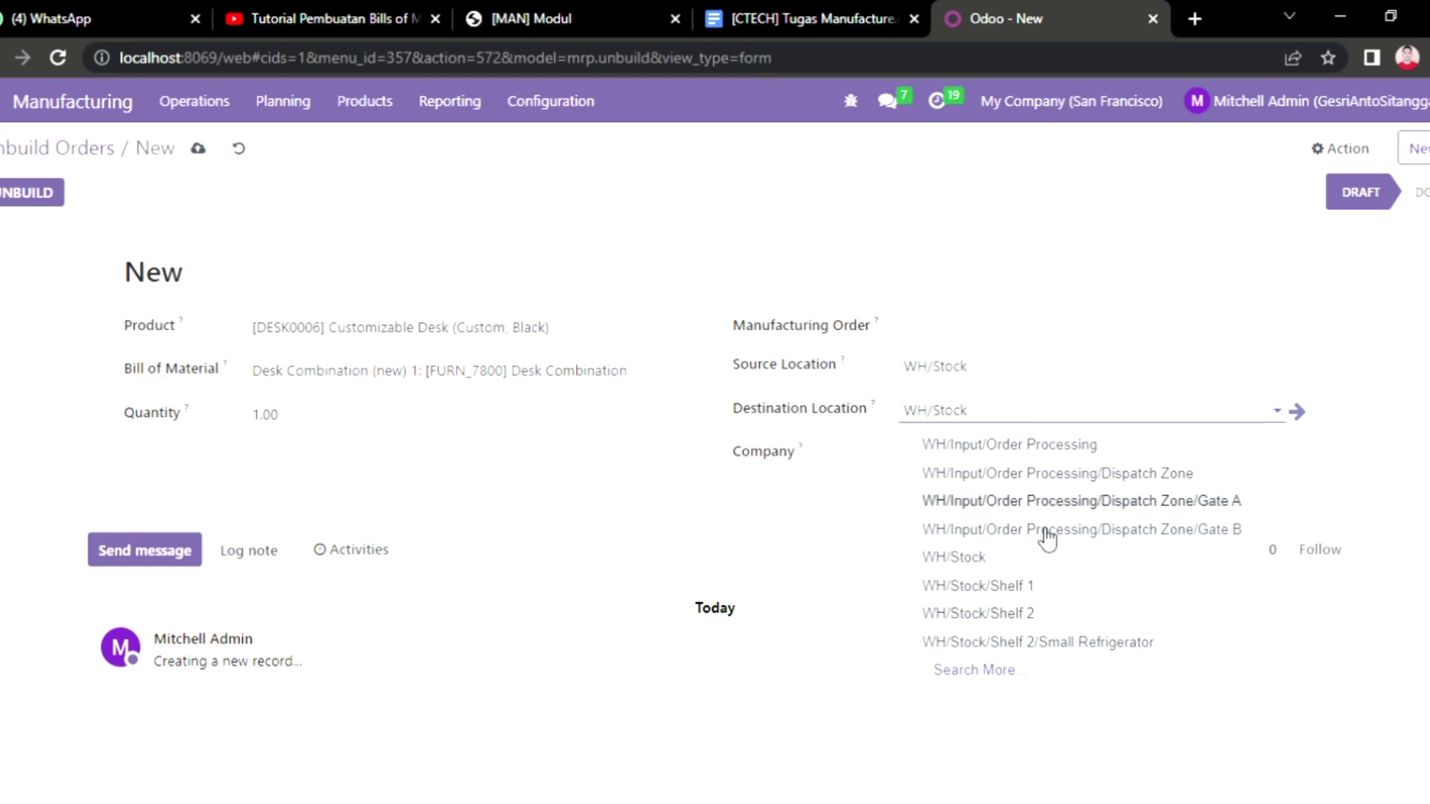
{"action": "left_click", "coordinate": [1063, 617]}
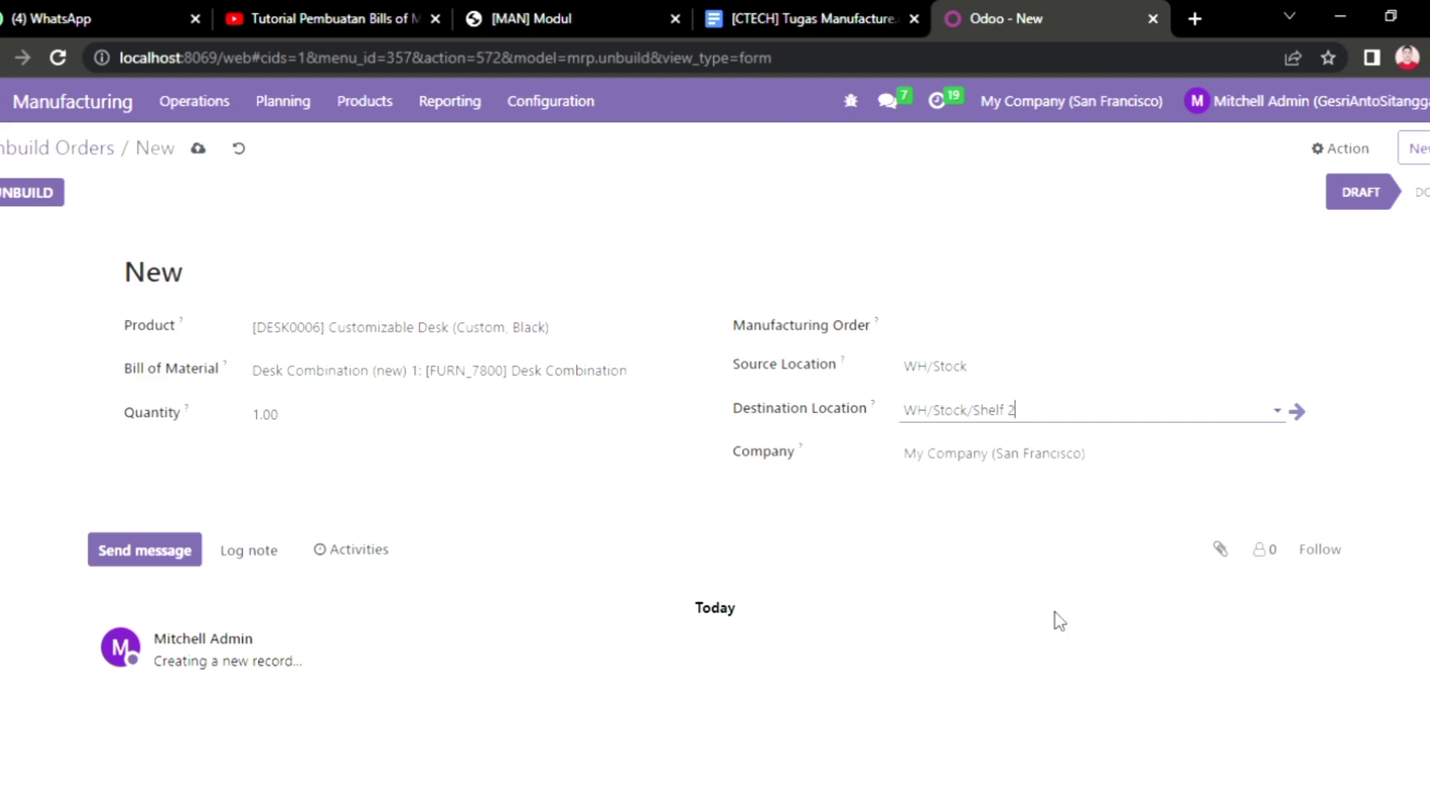
Select My Company (San Francisco) as the order's company and unbuild the order.
{"action": "left_click", "coordinate": [1034, 462]}
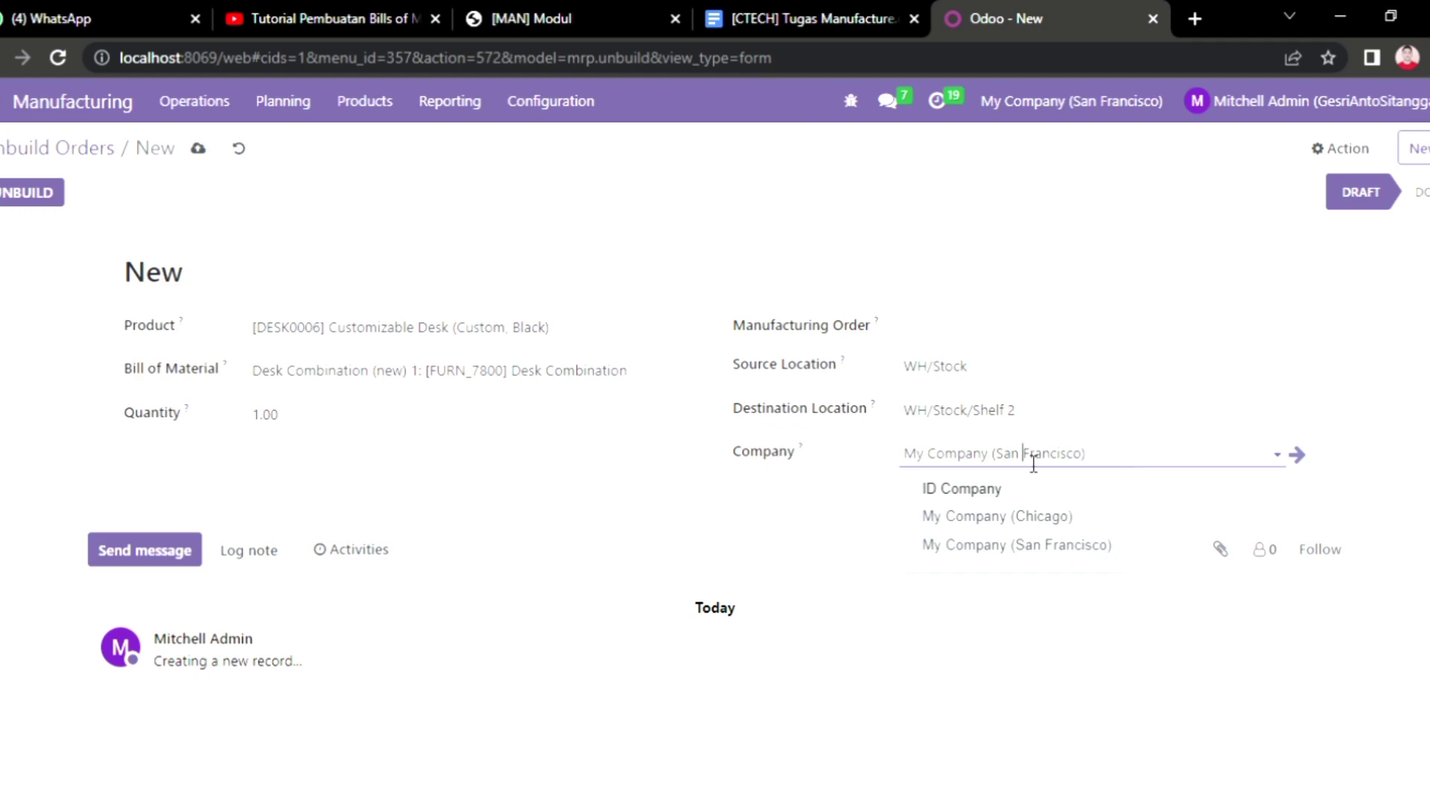
{"action": "left_click", "coordinate": [1016, 549]}
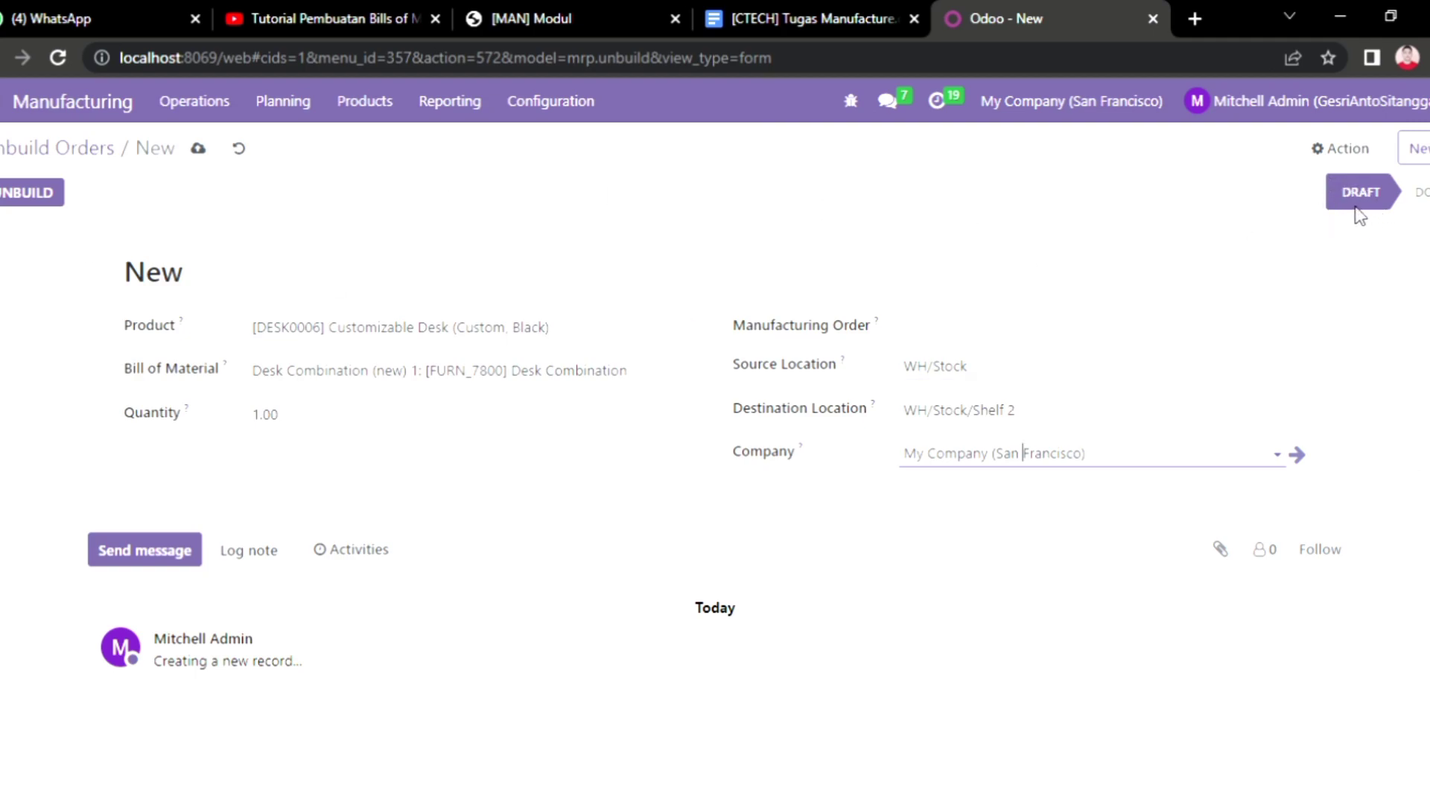
{"action": "left_click", "coordinate": [34, 198]}
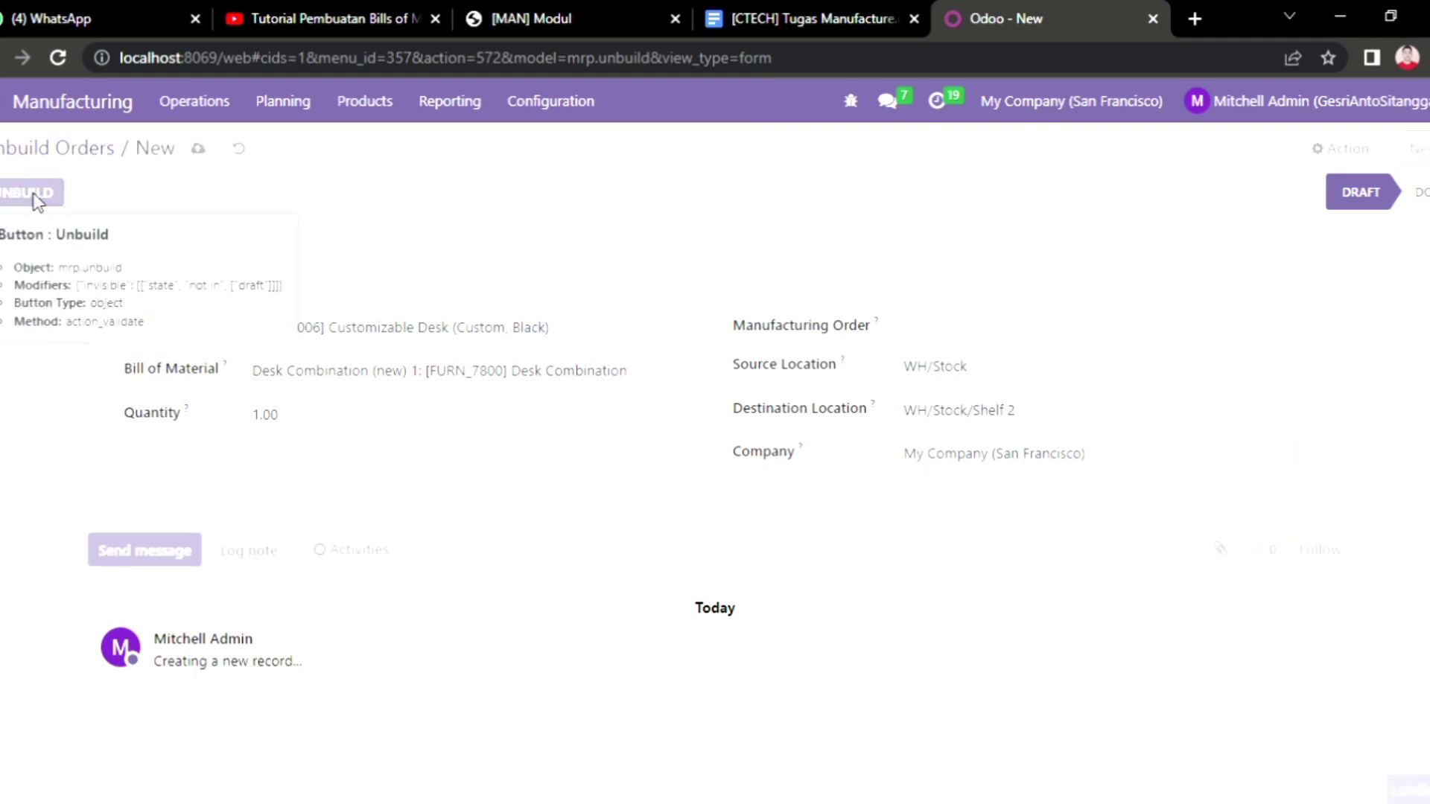